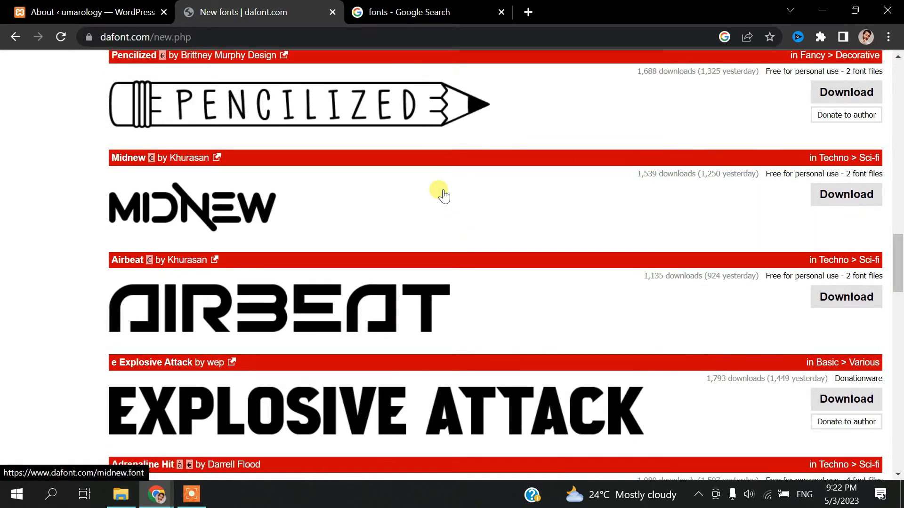
- Browse the new fonts list on DaFont and examine the available font styles
{"action": "scroll", "coordinate": [442, 195], "scroll_direction": "down", "scroll_amount": 3}
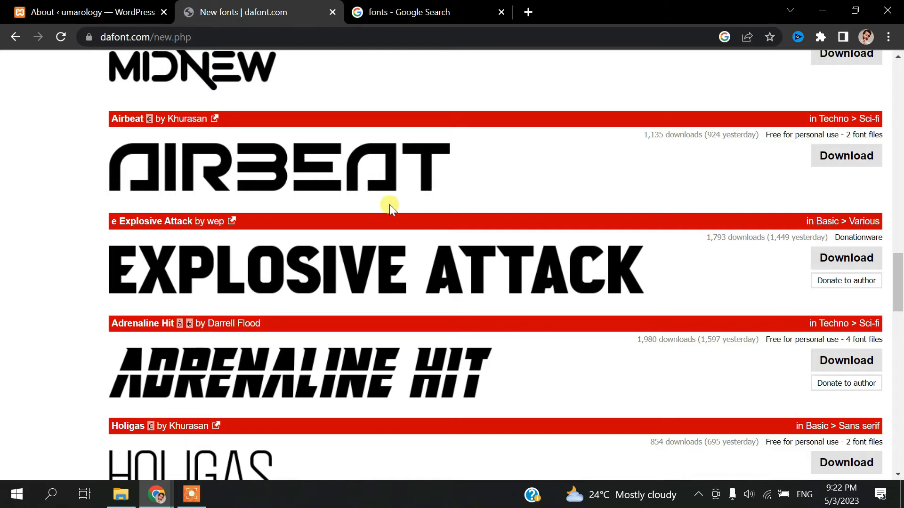
{"action": "scroll", "coordinate": [389, 204], "scroll_direction": "down", "scroll_amount": 5}
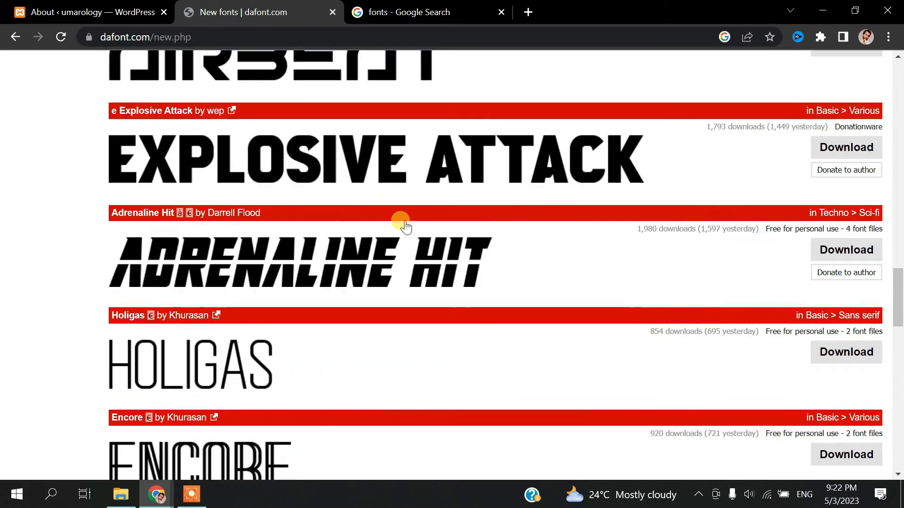
{"action": "scroll", "coordinate": [453, 208], "scroll_direction": "down", "scroll_amount": 14}
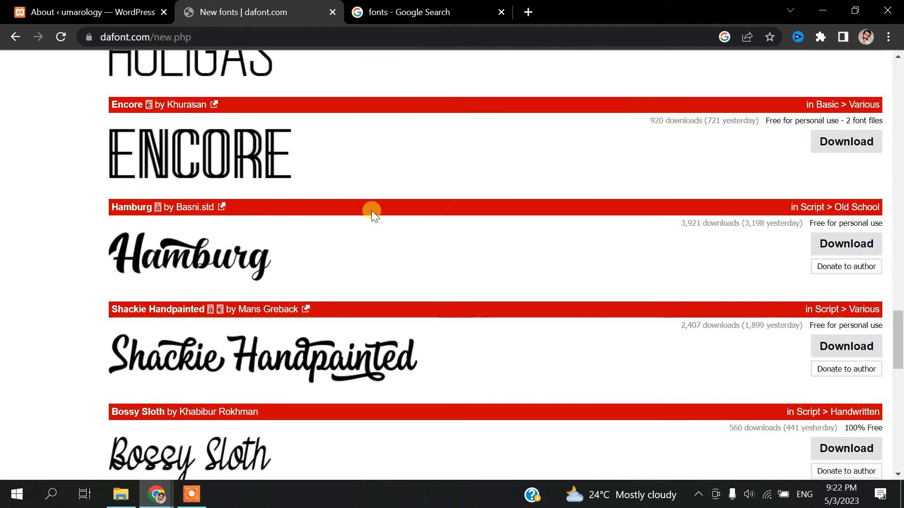
{"action": "scroll", "coordinate": [315, 194], "scroll_direction": "down", "scroll_amount": 4}
{"action": "scroll", "coordinate": [383, 222], "scroll_direction": "up", "scroll_amount": 12}
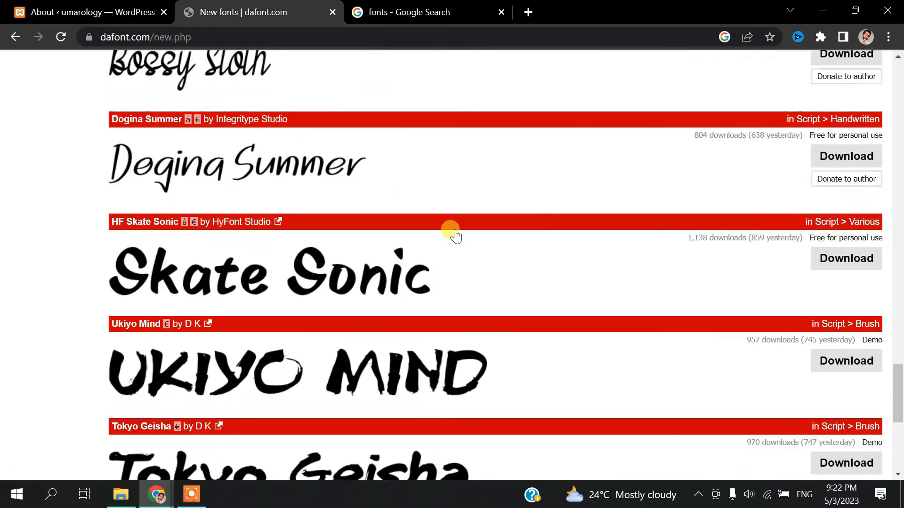
{"action": "scroll", "coordinate": [383, 221], "scroll_direction": "up", "scroll_amount": 20}
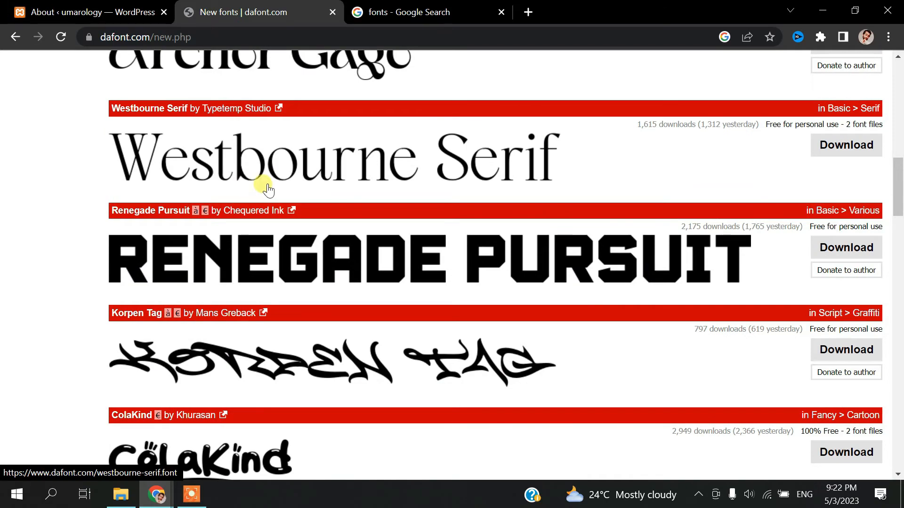
{"action": "scroll", "coordinate": [363, 249], "scroll_direction": "up", "scroll_amount": 6}
{"action": "scroll", "coordinate": [362, 250], "scroll_direction": "up", "scroll_amount": 2}
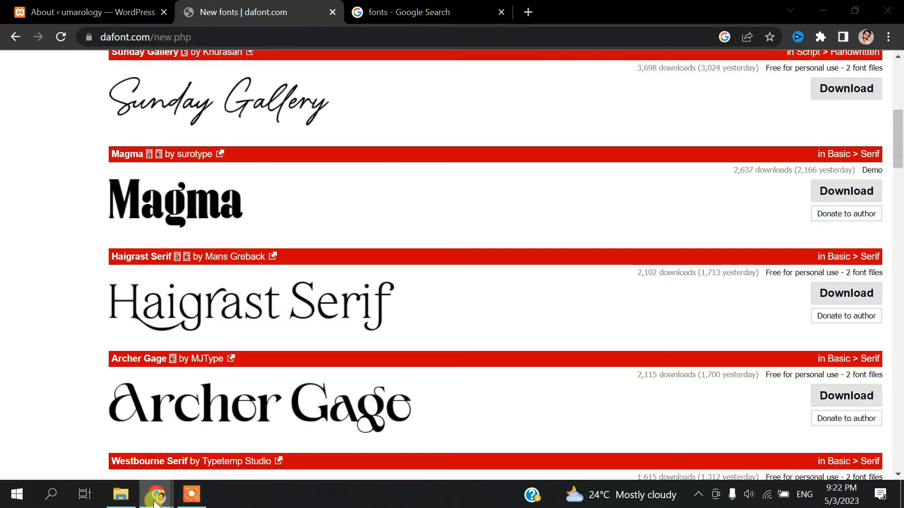
- Switch to the blank Chrome window, search the web for dafont and open the DaFont - Download fonts site
{"action": "mouse_move", "coordinate": [156, 494]}
{"action": "left_click", "coordinate": [282, 425]}
{"action": "left_click", "coordinate": [253, 37]}
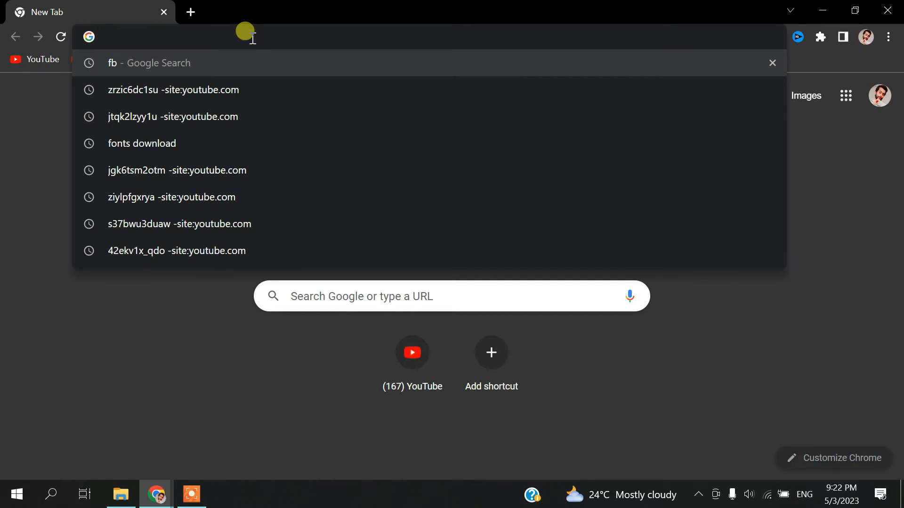
{"action": "type", "text": "dafont"}
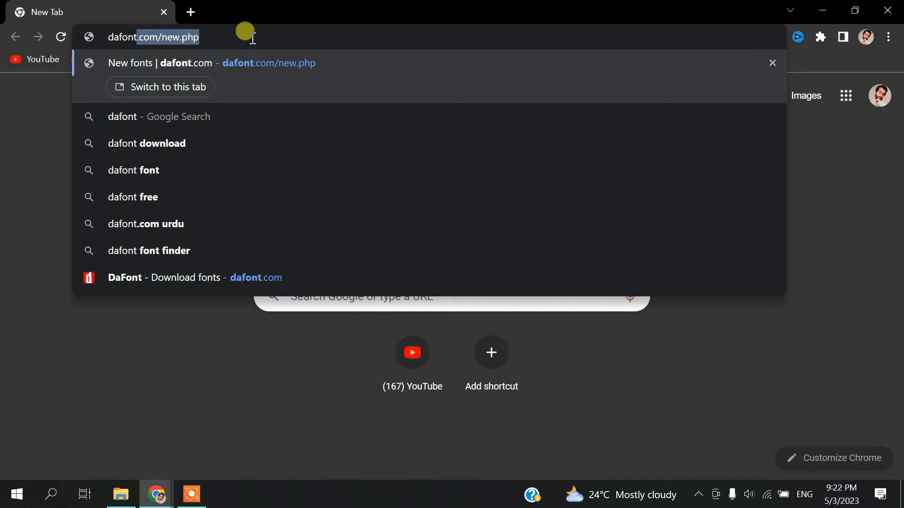
{"action": "key", "text": "Return"}
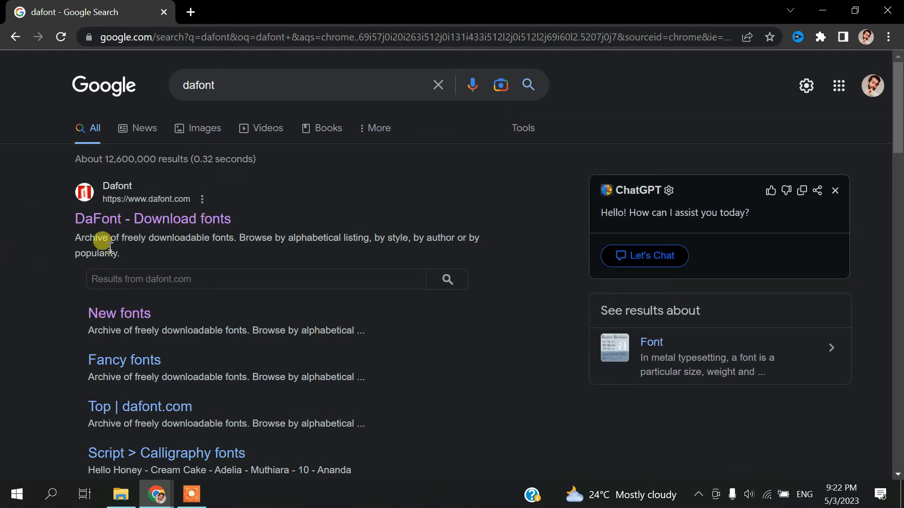
{"action": "left_click", "coordinate": [147, 225]}
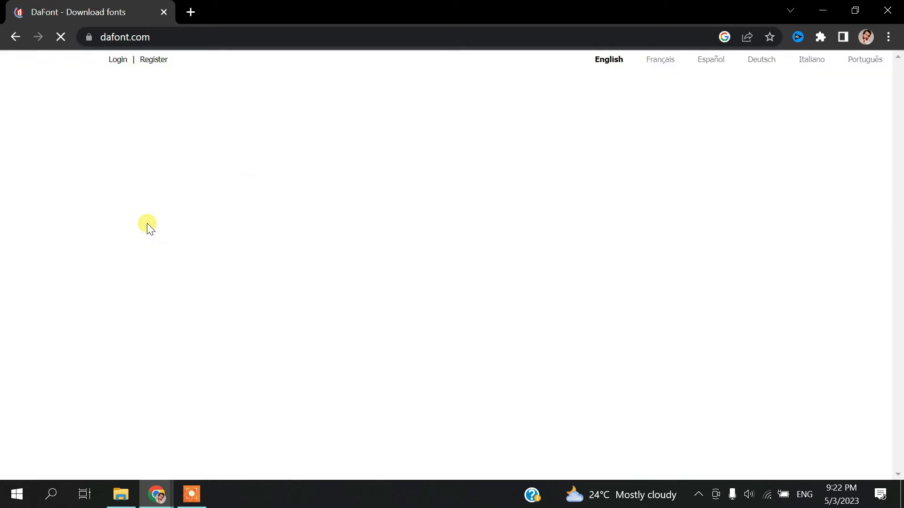
- Look through the recently added fonts and download the Boba Milky font
{"action": "scroll", "coordinate": [432, 292], "scroll_direction": "down", "scroll_amount": 4}
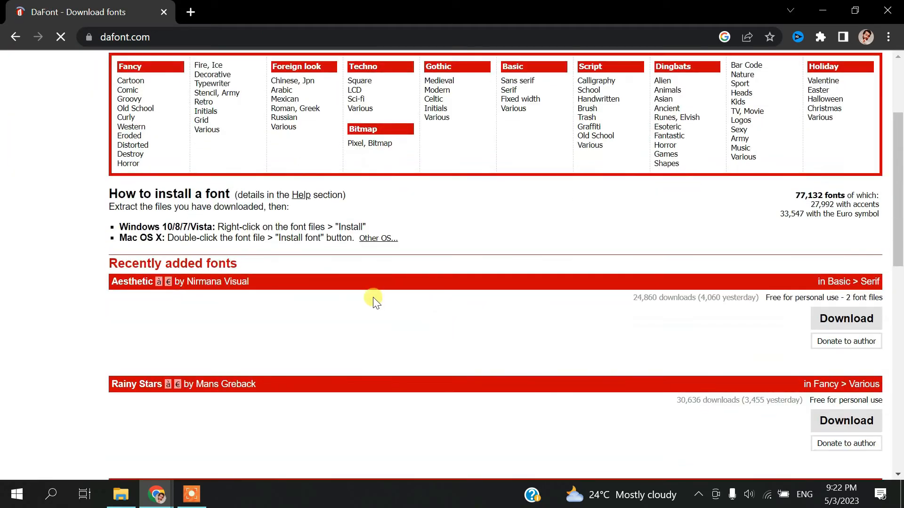
{"action": "scroll", "coordinate": [353, 293], "scroll_direction": "down", "scroll_amount": 2}
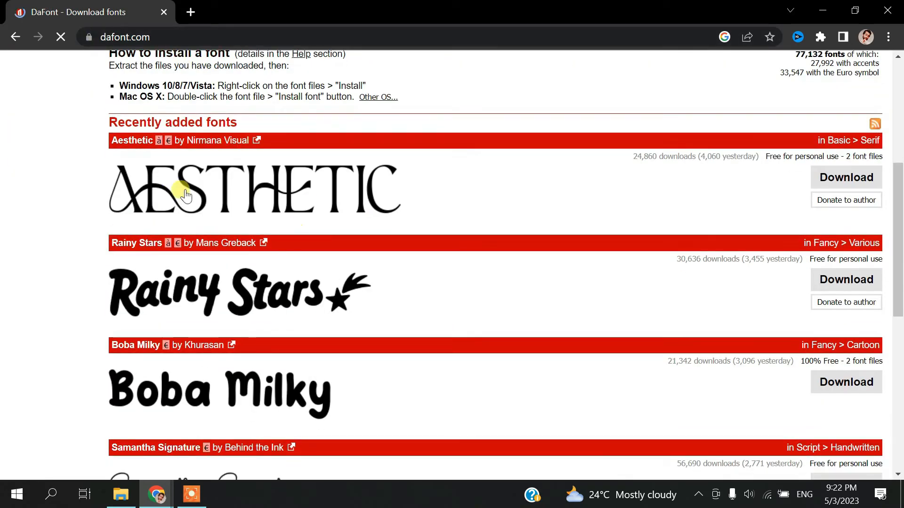
{"action": "scroll", "coordinate": [329, 225], "scroll_direction": "down", "scroll_amount": 3}
{"action": "scroll", "coordinate": [348, 207], "scroll_direction": "down", "scroll_amount": 4}
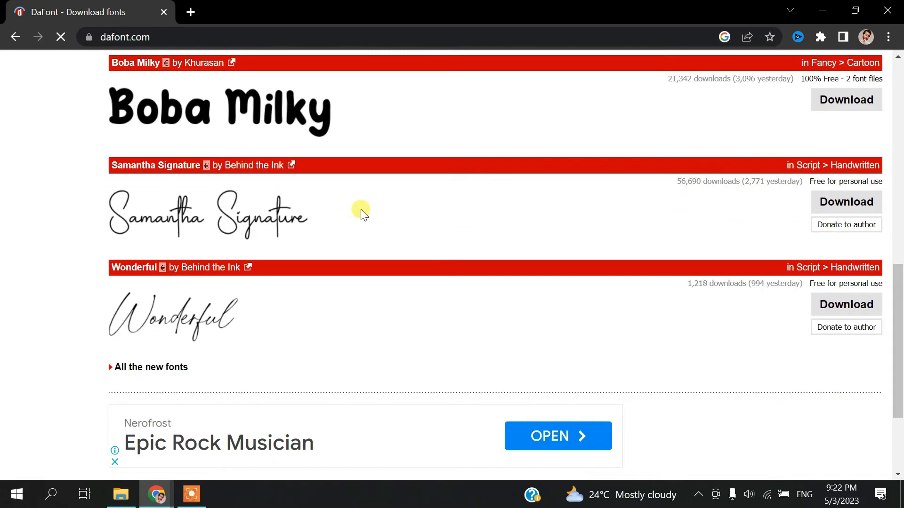
{"action": "scroll", "coordinate": [361, 215], "scroll_direction": "down", "scroll_amount": 2}
{"action": "scroll", "coordinate": [361, 215], "scroll_direction": "up", "scroll_amount": 10}
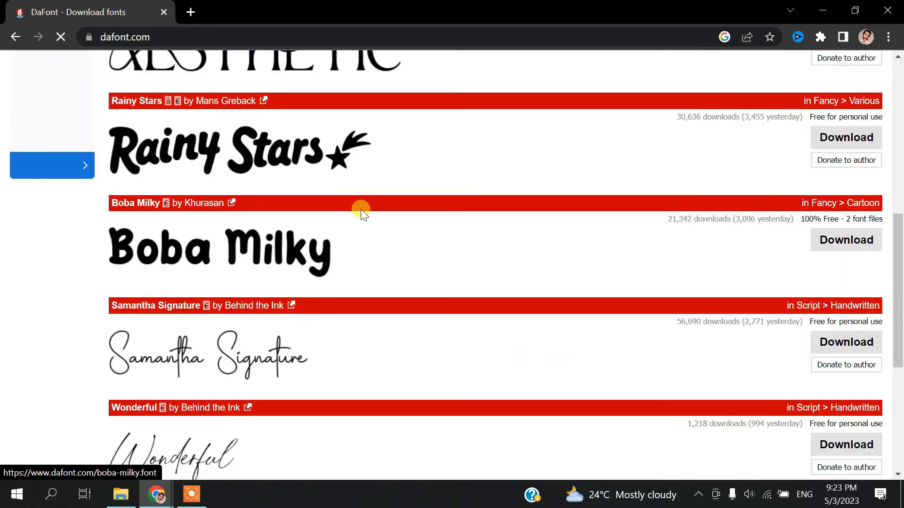
{"action": "scroll", "coordinate": [361, 215], "scroll_direction": "up", "scroll_amount": 4}
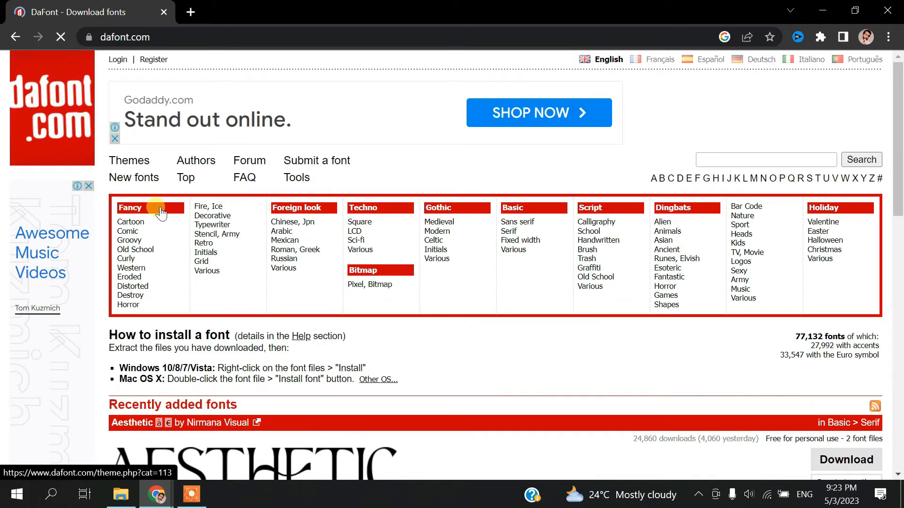
{"action": "scroll", "coordinate": [141, 216], "scroll_direction": "down", "scroll_amount": 12}
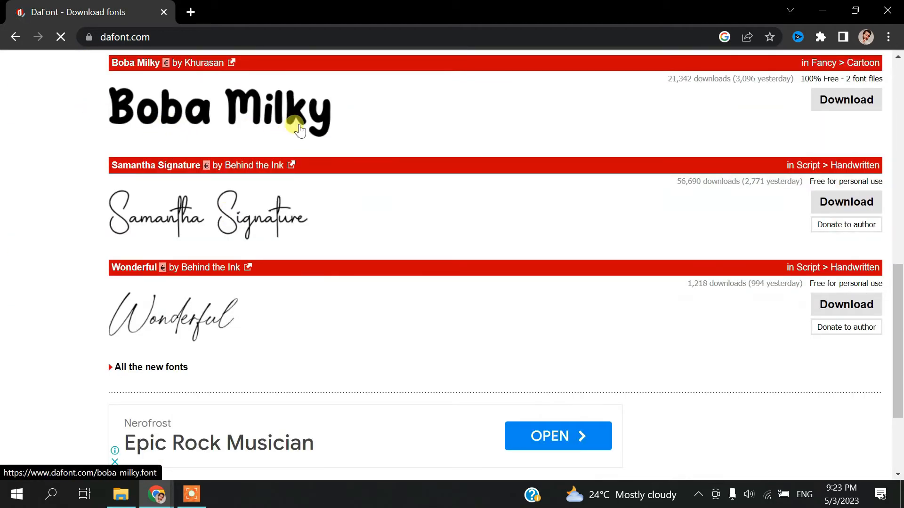
{"action": "left_click", "coordinate": [856, 107]}
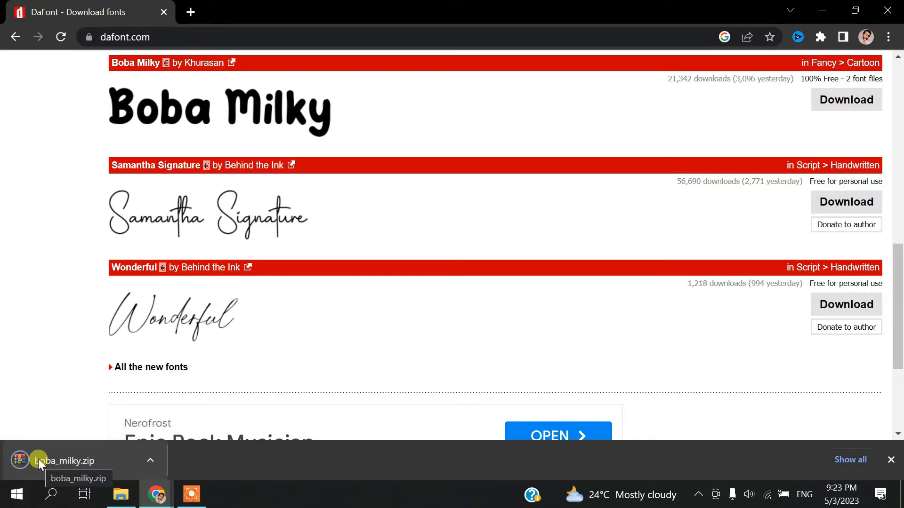
- Return to the umarology WordPress admin in the other Chrome window and open Elementor's Custom Fonts page
{"action": "left_click", "coordinate": [823, 11]}
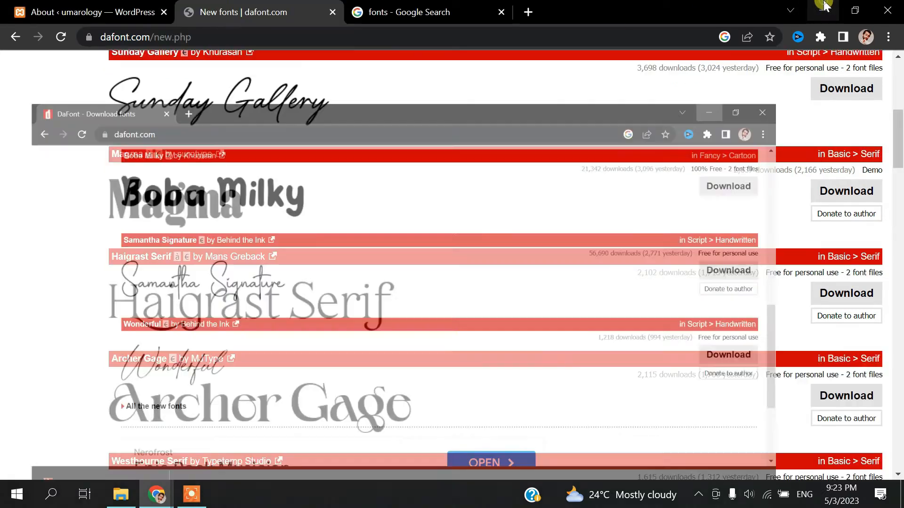
{"action": "left_click", "coordinate": [823, 5]}
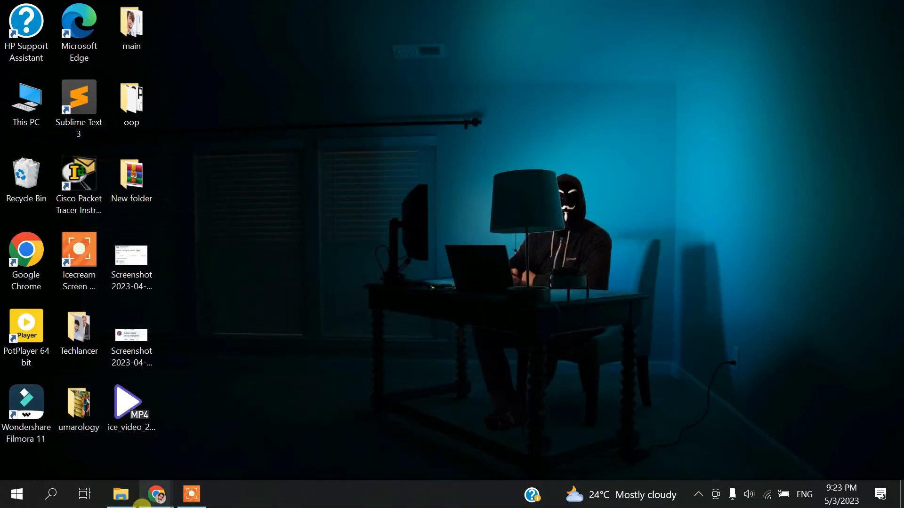
{"action": "mouse_move", "coordinate": [158, 499]}
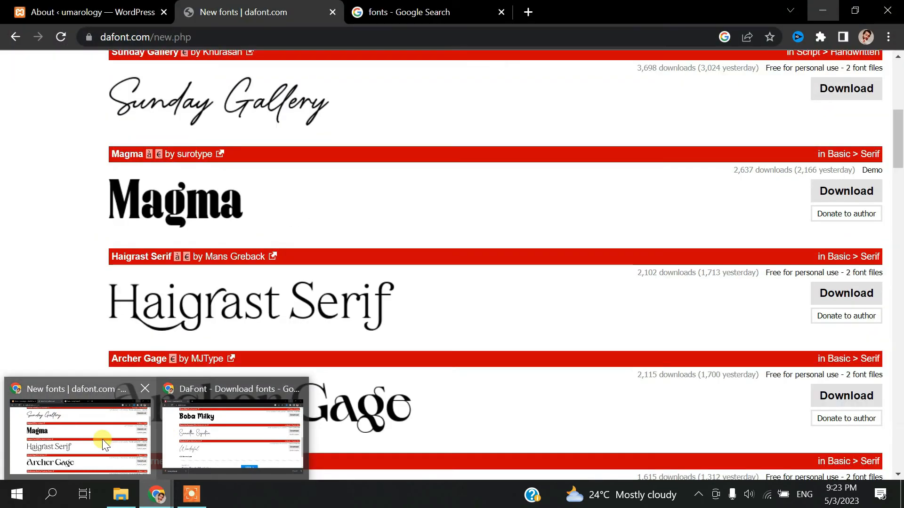
{"action": "left_click", "coordinate": [102, 439]}
{"action": "left_click", "coordinate": [75, 5]}
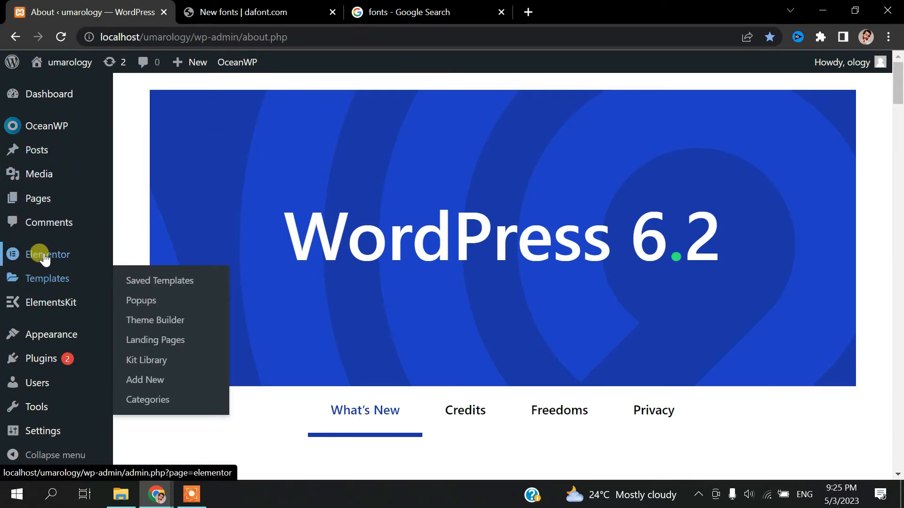
{"action": "mouse_move", "coordinate": [44, 258]}
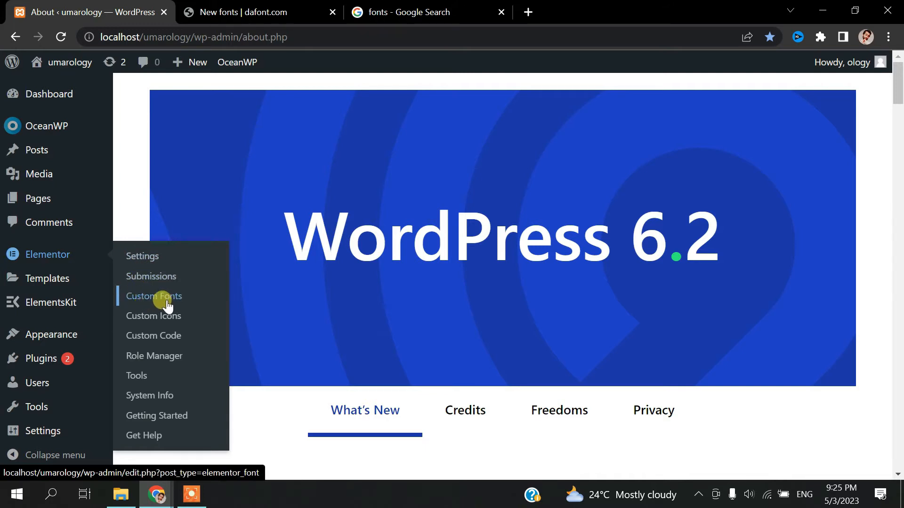
{"action": "left_click", "coordinate": [150, 301]}
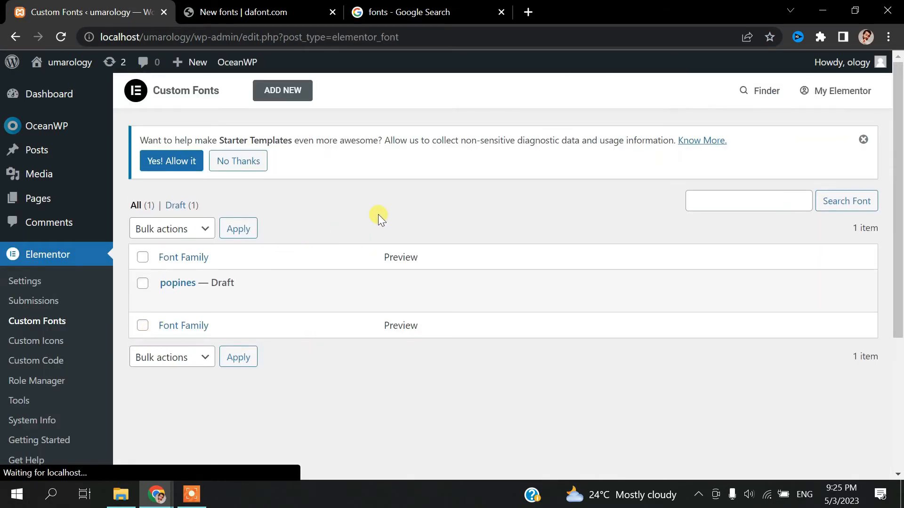
- Add a new custom font with the family name mrtips and add a font variation to it
{"action": "left_click", "coordinate": [280, 91]}
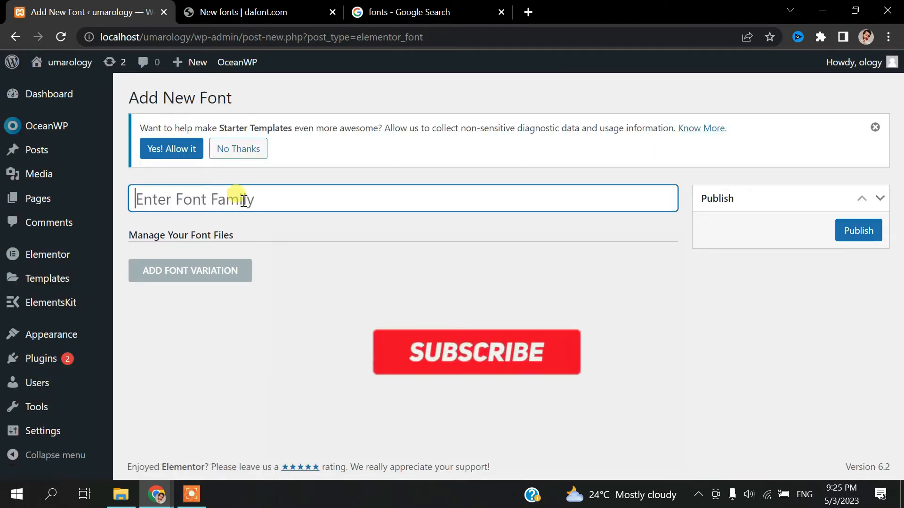
{"action": "type", "text": "mr"}
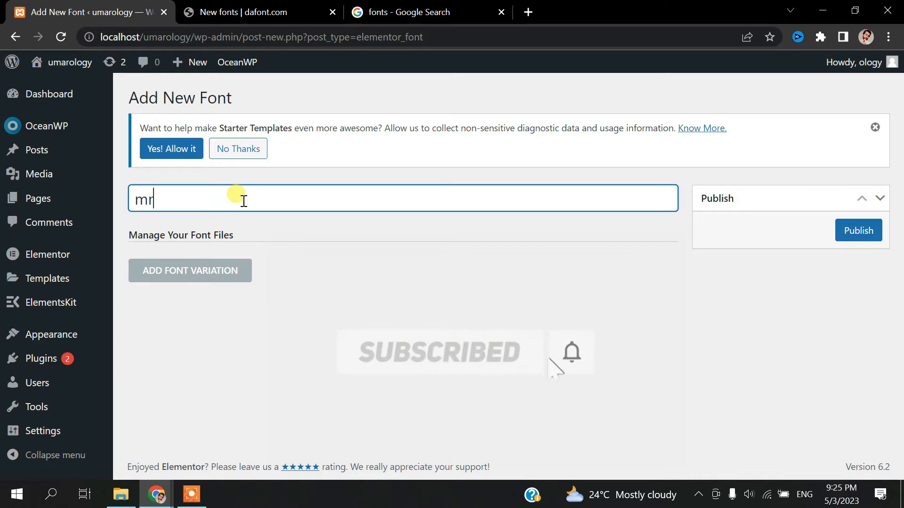
{"action": "type", "text": "tips"}
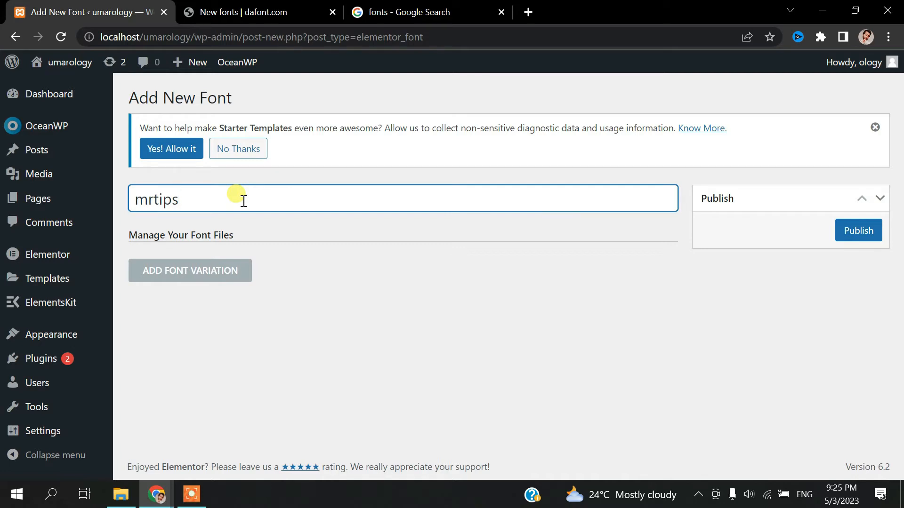
{"action": "left_click", "coordinate": [179, 281]}
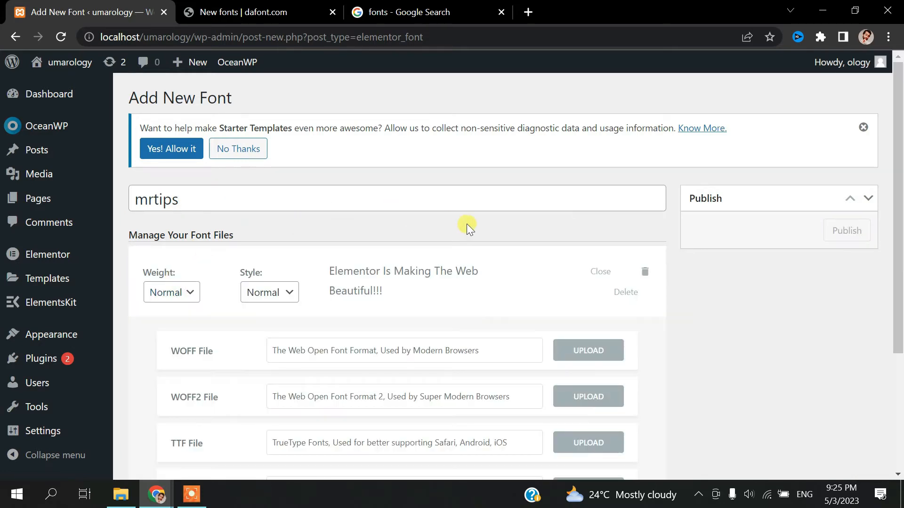
{"action": "scroll", "coordinate": [390, 254], "scroll_direction": "down", "scroll_amount": 1}
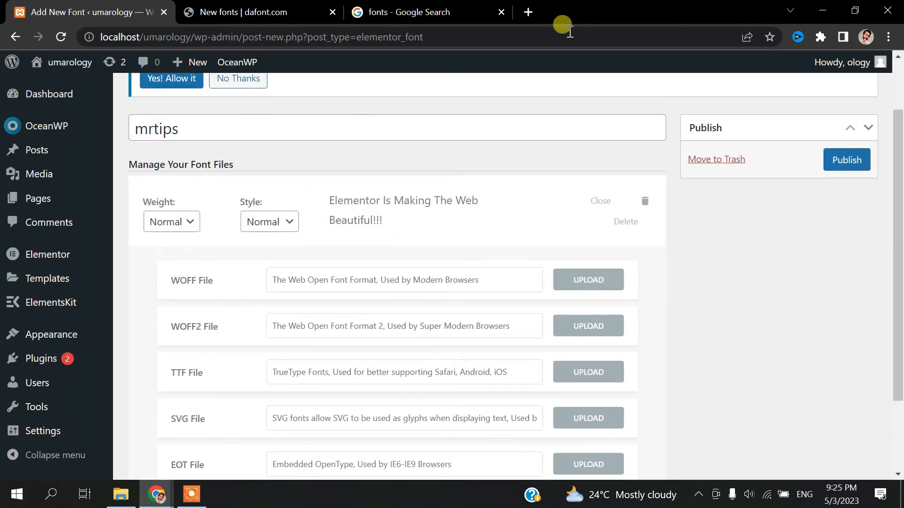
- Switch to File Explorer and select the downloaded boba_milky archive in the Downloads folder, then return to the desktop
{"action": "left_click", "coordinate": [824, 5]}
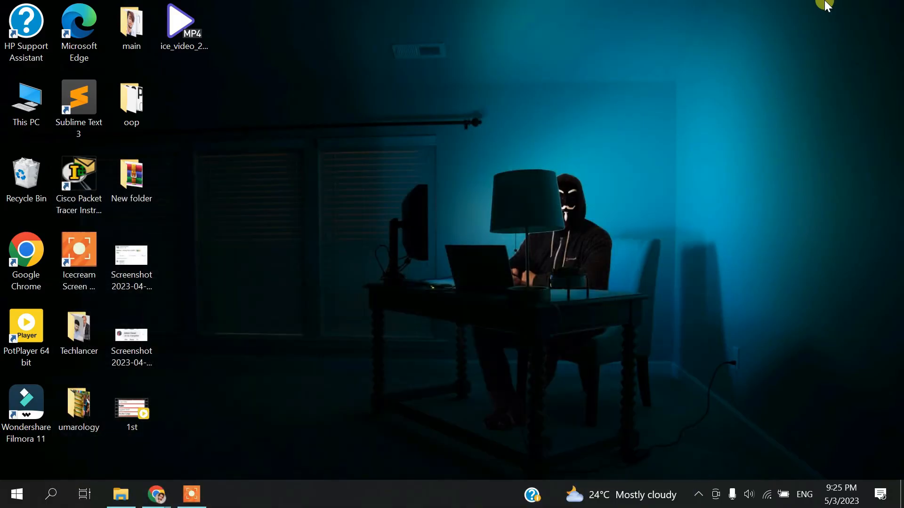
{"action": "left_click", "coordinate": [16, 103]}
{"action": "double_click", "coordinate": [16, 105]}
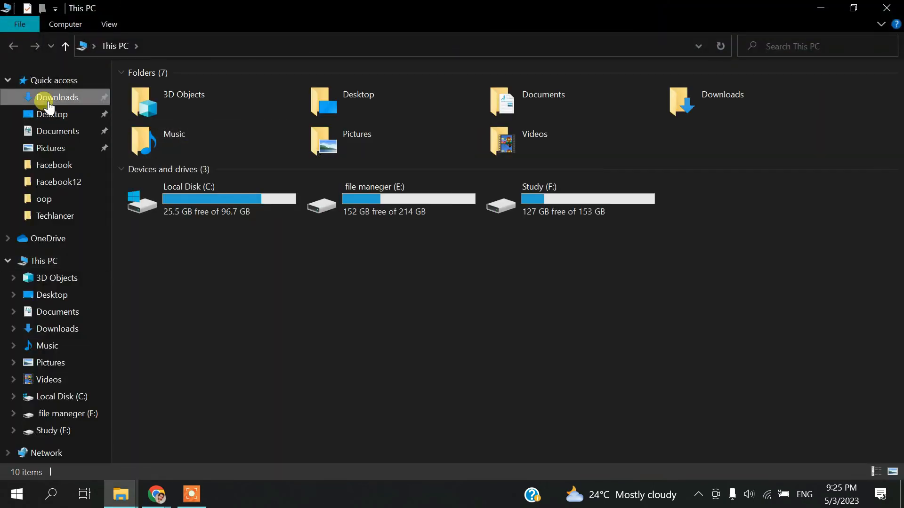
{"action": "left_click", "coordinate": [50, 104]}
{"action": "left_click", "coordinate": [167, 112]}
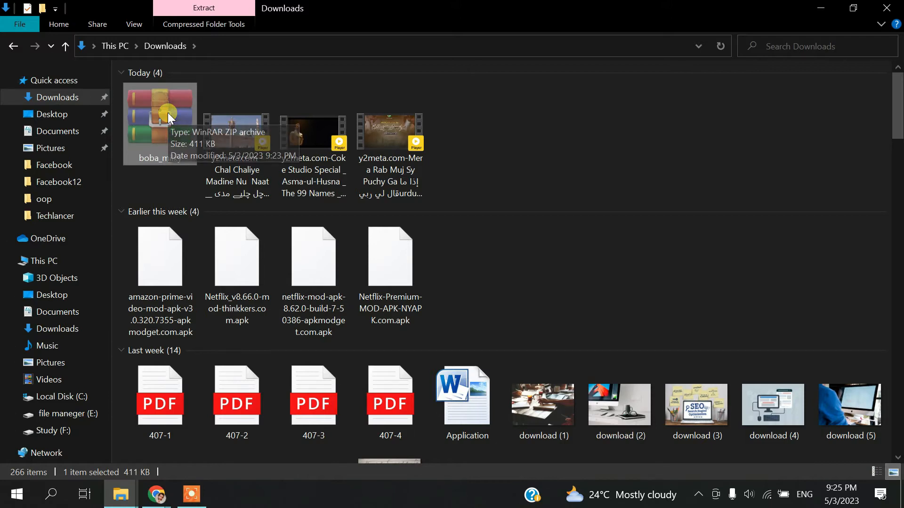
{"action": "left_click", "coordinate": [818, 7]}
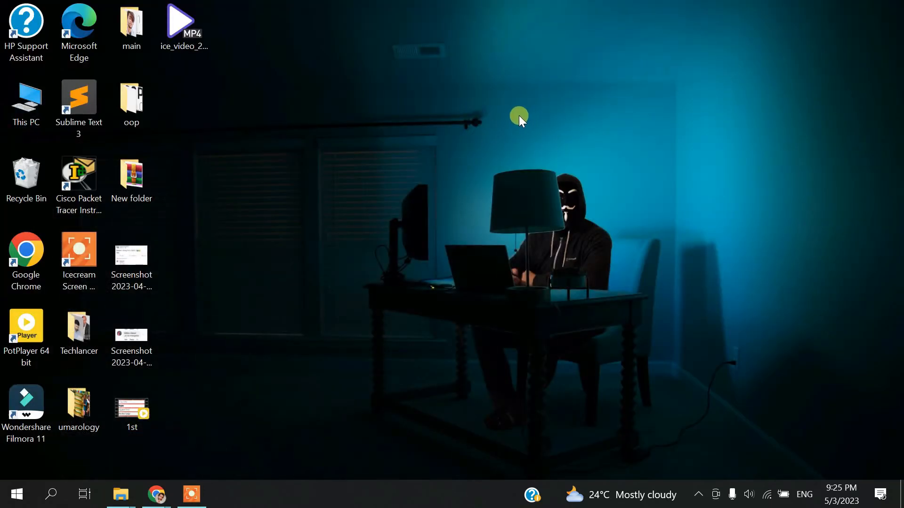
- Create a new folder named font on the desktop
{"action": "right_click", "coordinate": [519, 117]}
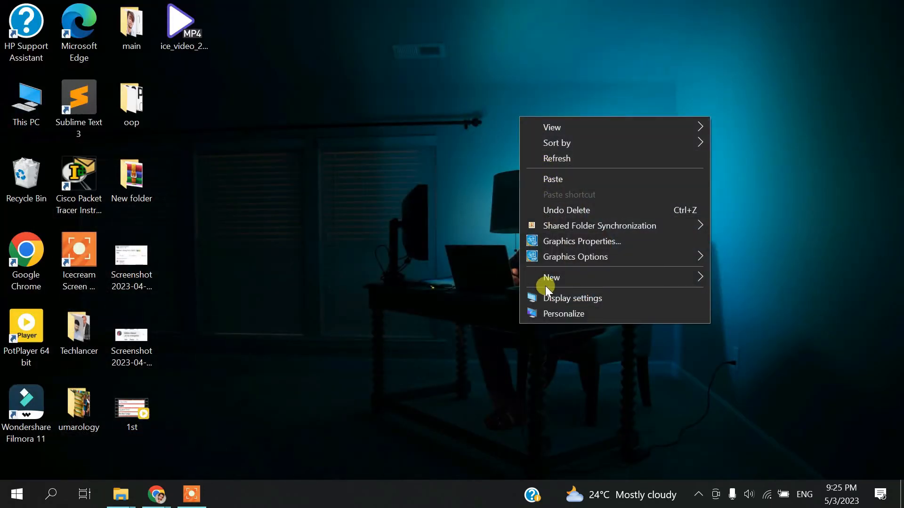
{"action": "mouse_move", "coordinate": [611, 273]}
{"action": "left_click", "coordinate": [442, 278]}
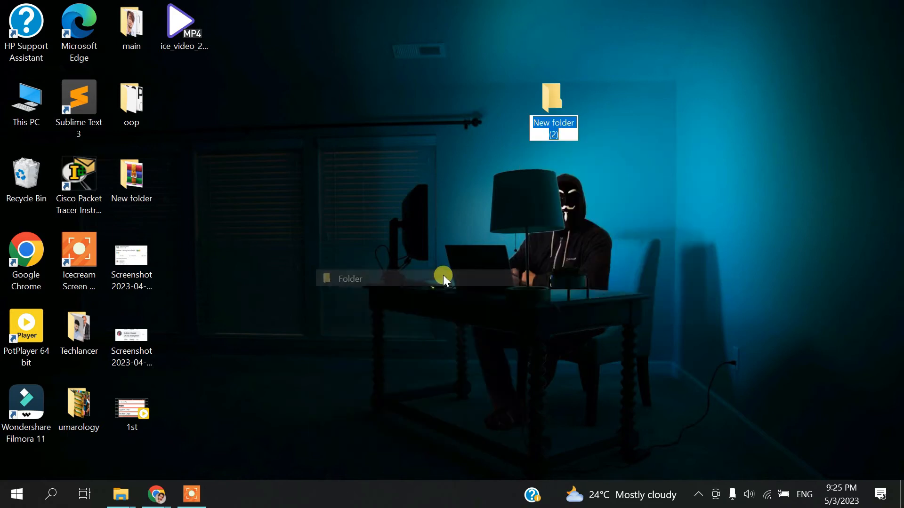
{"action": "type", "text": "f"}
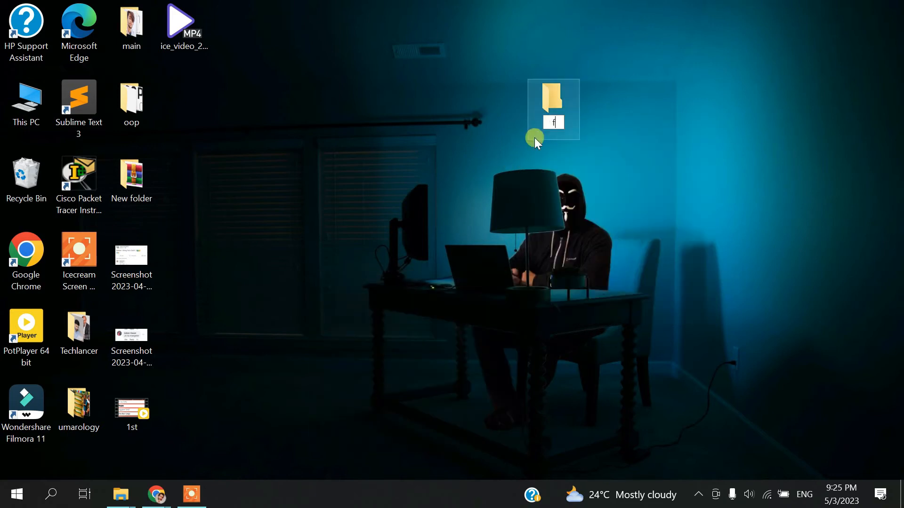
{"action": "type", "text": "ont"}
{"action": "left_click", "coordinate": [534, 137]}
{"action": "left_click", "coordinate": [548, 111]}
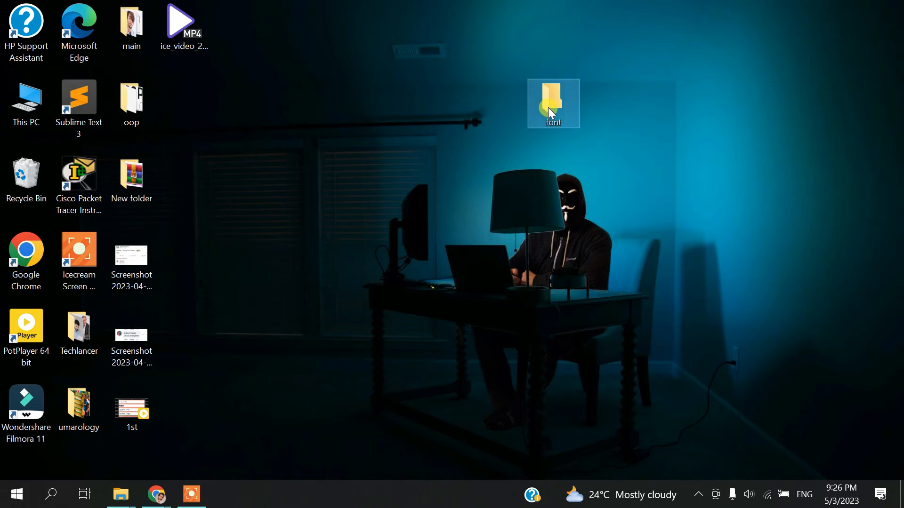
- Paste the copied boba_milky archive into the font folder and extract its contents there
{"action": "double_click", "coordinate": [549, 101]}
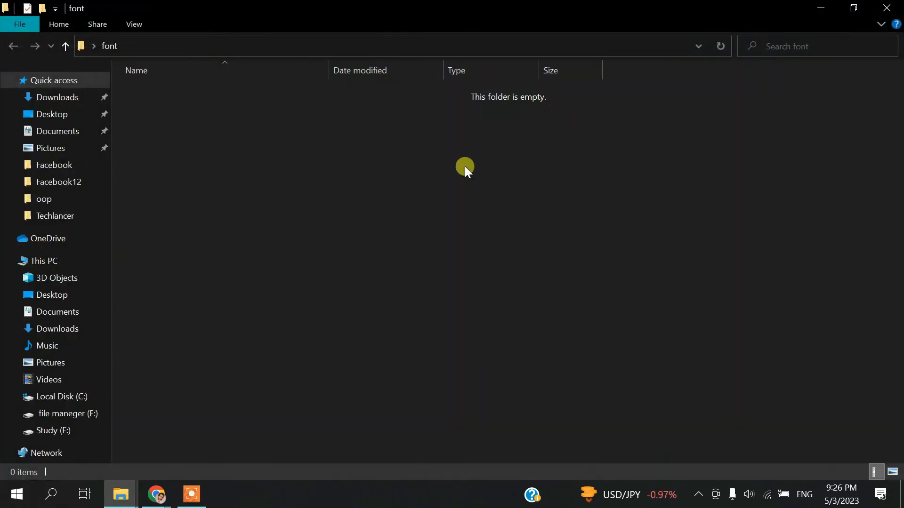
{"action": "key", "text": "ctrl+v"}
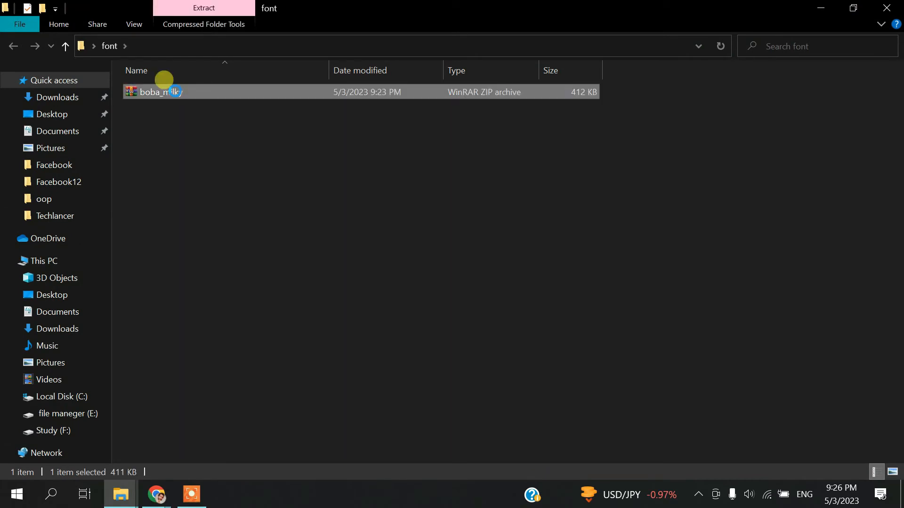
{"action": "right_click", "coordinate": [176, 91]}
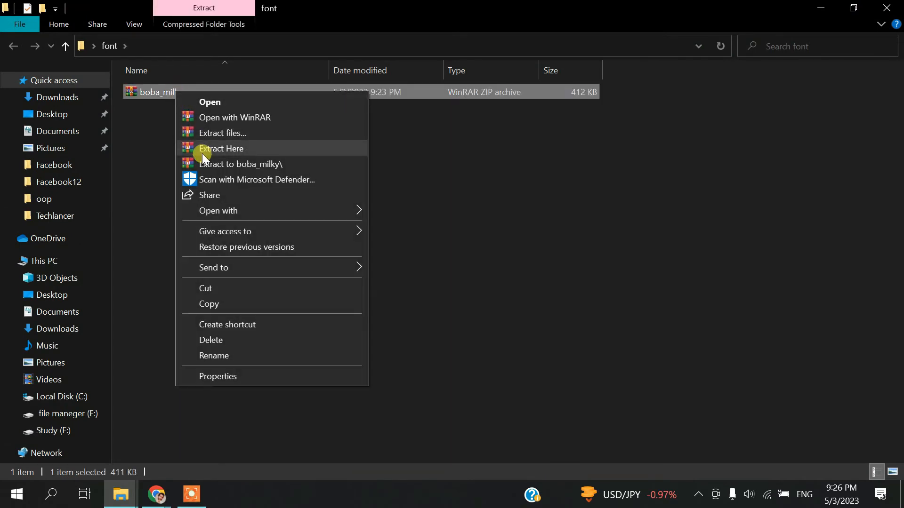
{"action": "left_click", "coordinate": [224, 150]}
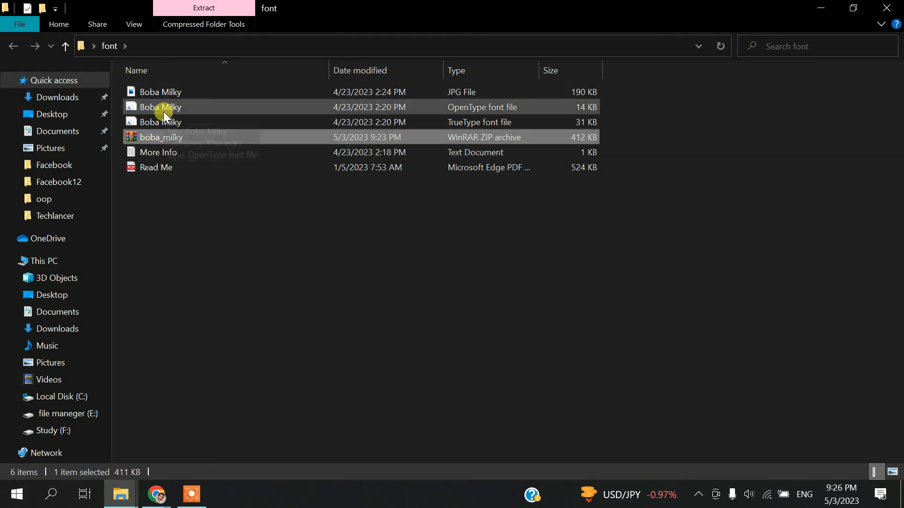
{"action": "left_click", "coordinate": [164, 112]}
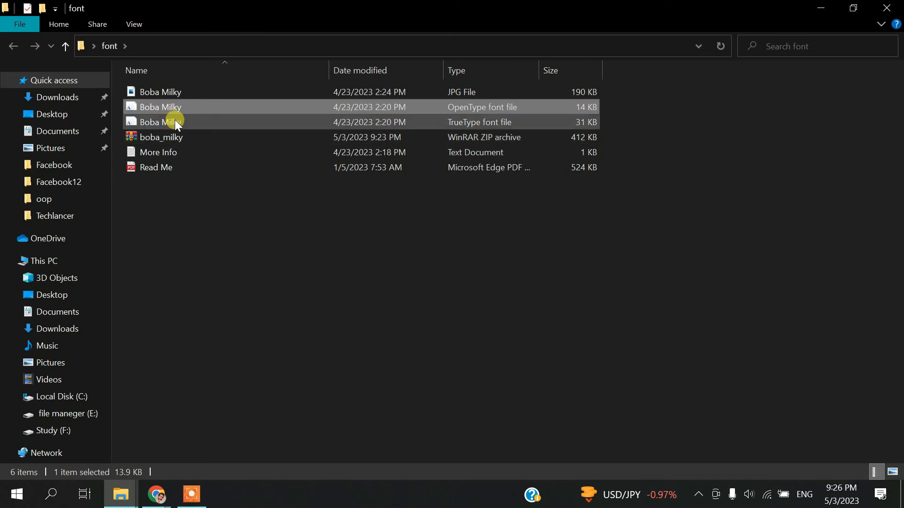
- Minimize the font folder and switch to the Chrome window with the umarology Add New Font page
{"action": "left_click", "coordinate": [824, 6]}
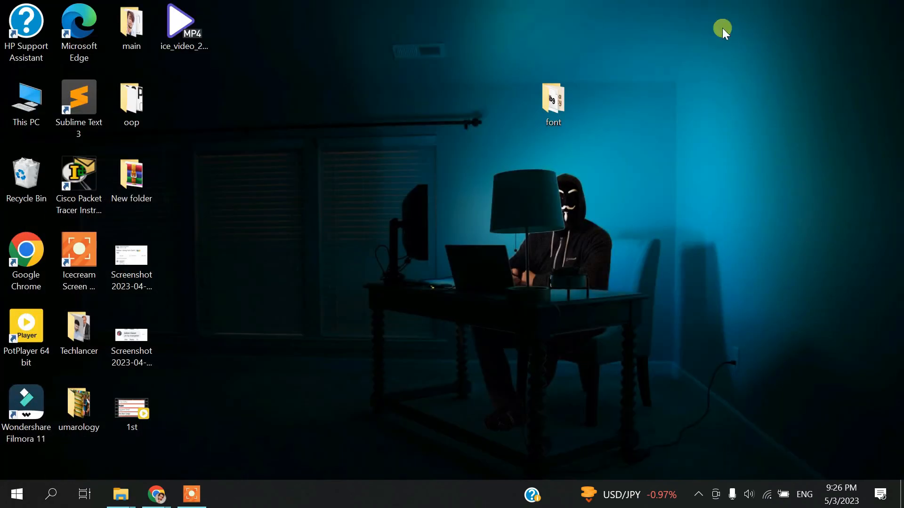
{"action": "mouse_move", "coordinate": [148, 504]}
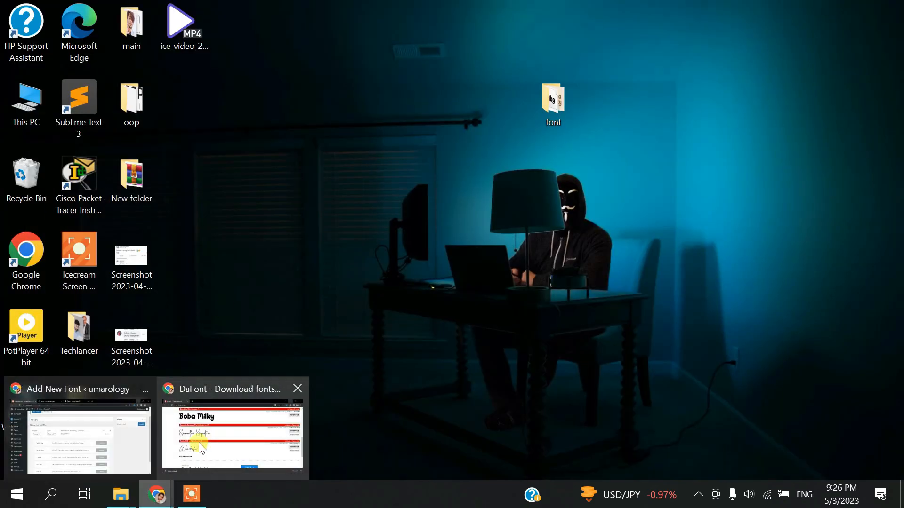
{"action": "left_click", "coordinate": [118, 439]}
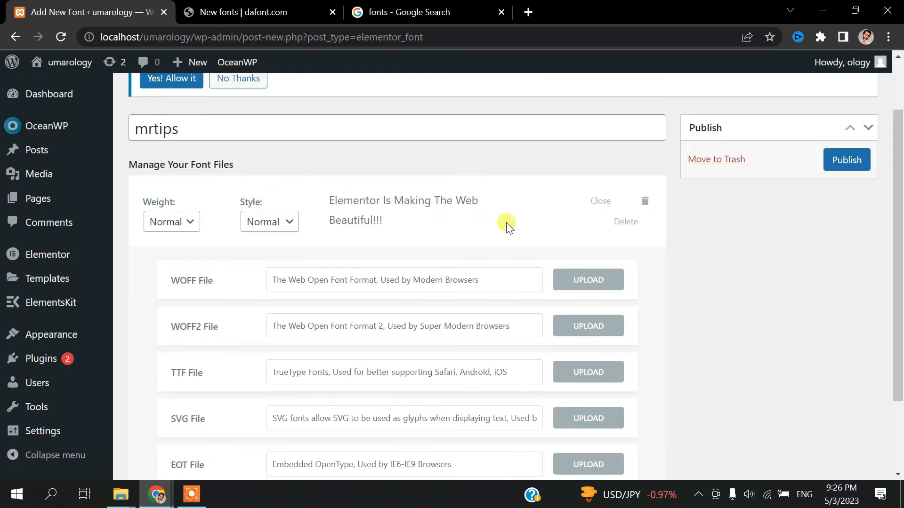
- Upload the Boba Milky TrueType file from the desktop's font folder as the variation's TTF file
{"action": "scroll", "coordinate": [297, 210], "scroll_direction": "down", "scroll_amount": 2}
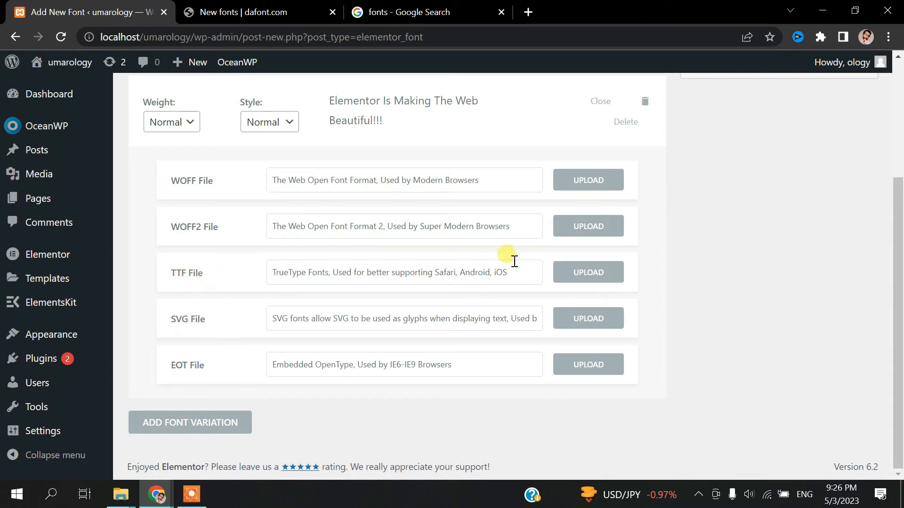
{"action": "left_click", "coordinate": [586, 278]}
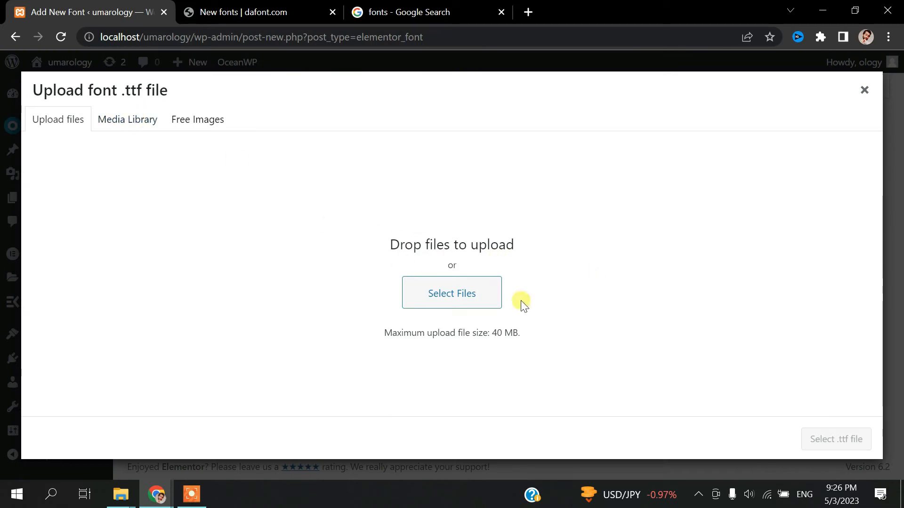
{"action": "left_click", "coordinate": [453, 294]}
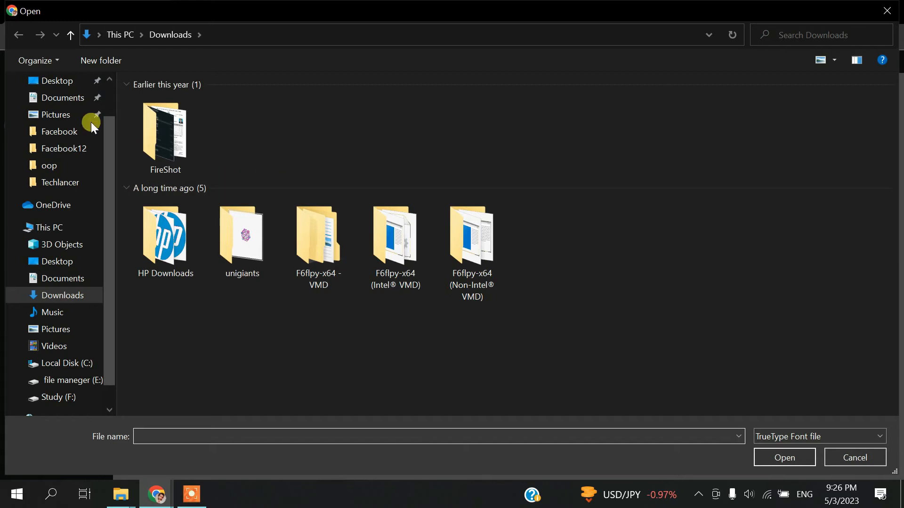
{"action": "left_click", "coordinate": [63, 86]}
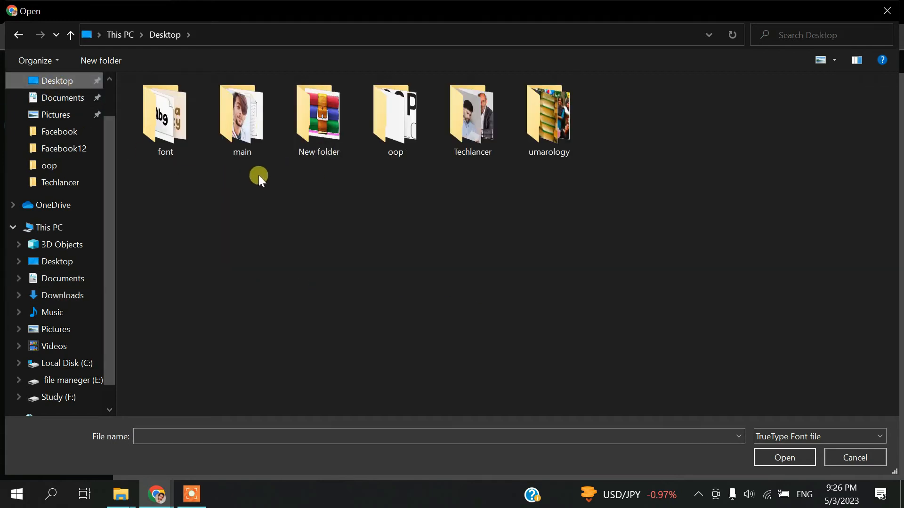
{"action": "double_click", "coordinate": [162, 129]}
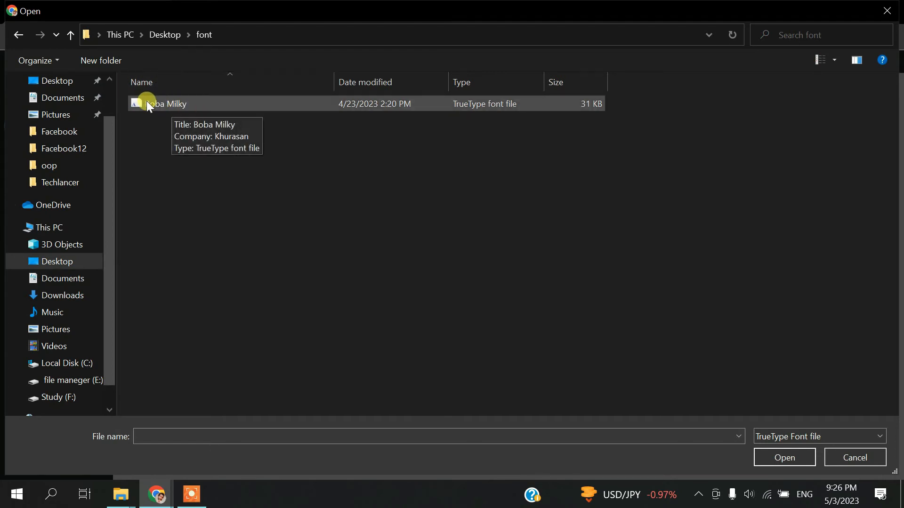
{"action": "left_click", "coordinate": [159, 103]}
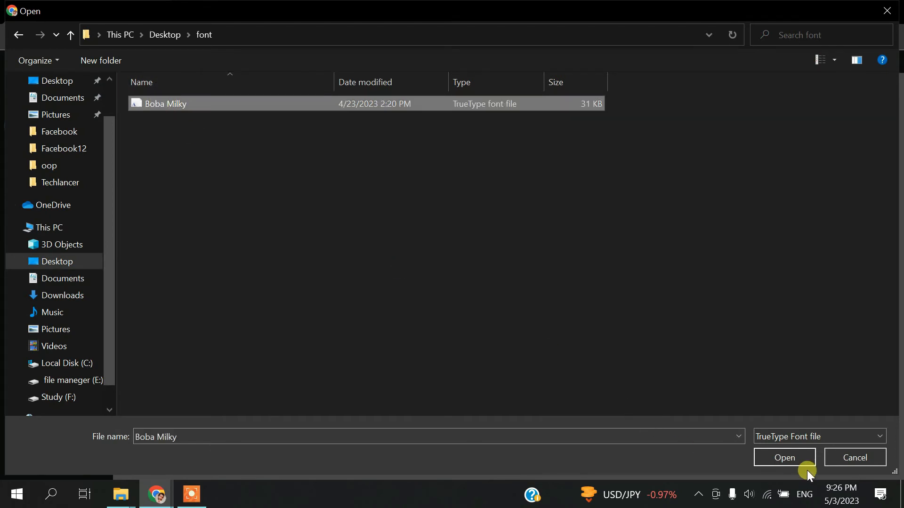
{"action": "left_click", "coordinate": [784, 457]}
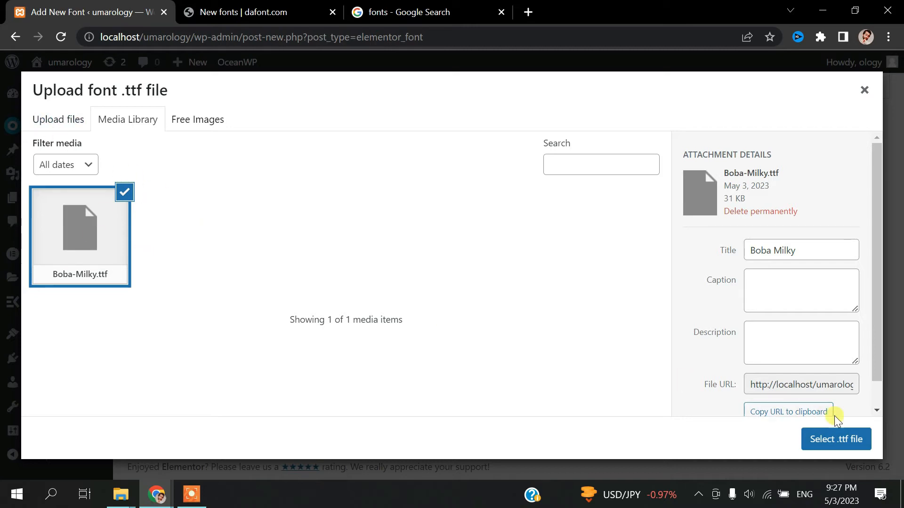
{"action": "left_click", "coordinate": [833, 442]}
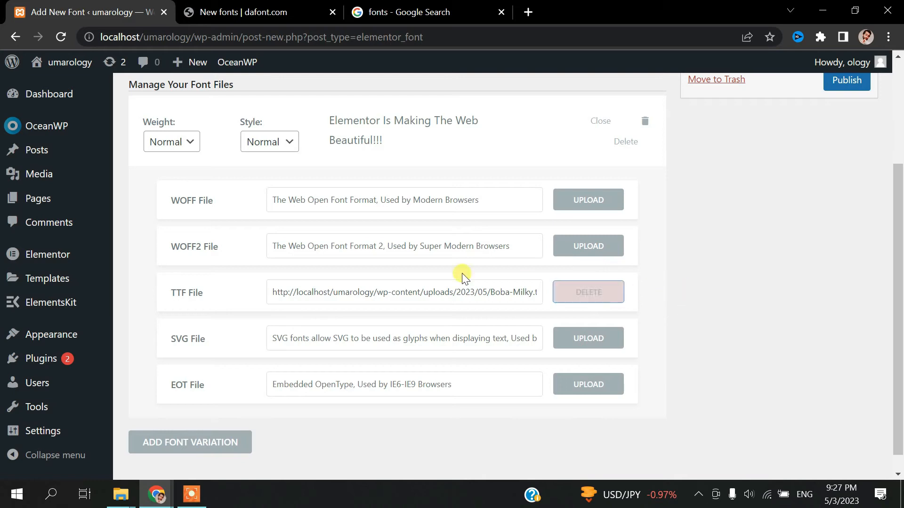
- Set the font variation's weight to 500 and check the available style options
{"action": "scroll", "coordinate": [468, 287], "scroll_direction": "up", "scroll_amount": 2}
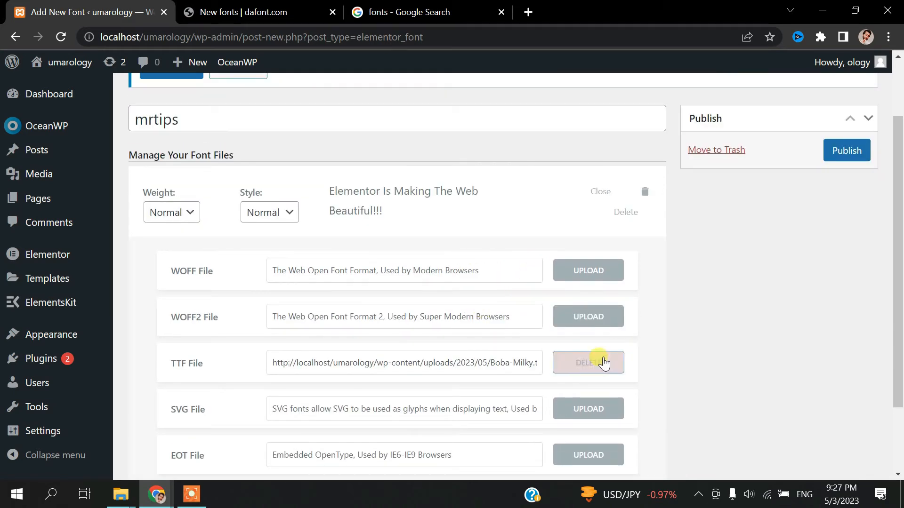
{"action": "scroll", "coordinate": [429, 265], "scroll_direction": "up", "scroll_amount": 1}
{"action": "scroll", "coordinate": [429, 265], "scroll_direction": "up", "scroll_amount": 2}
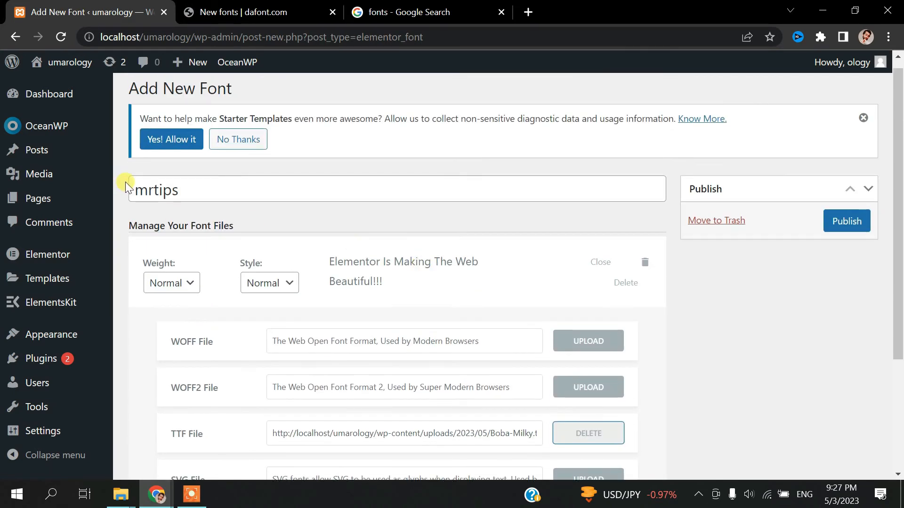
{"action": "scroll", "coordinate": [530, 348], "scroll_direction": "down", "scroll_amount": 2}
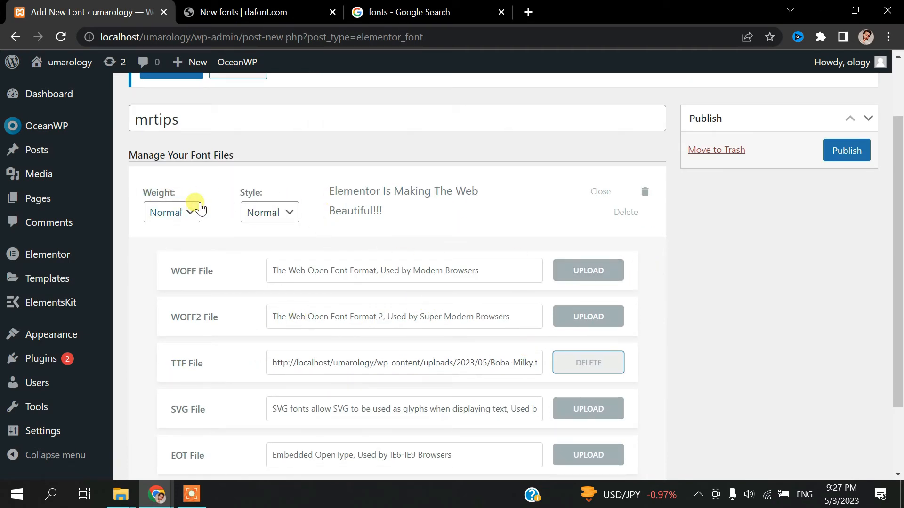
{"action": "left_click", "coordinate": [188, 214]}
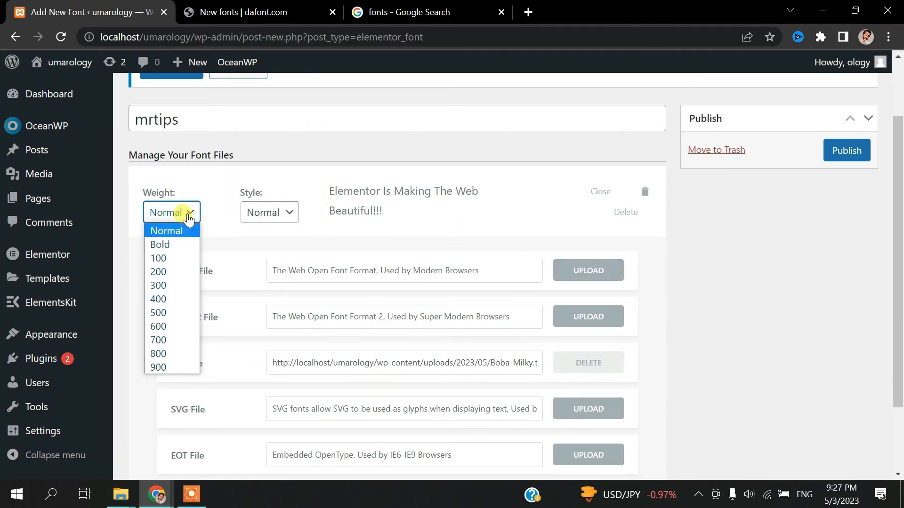
{"action": "left_click", "coordinate": [160, 310]}
{"action": "left_click", "coordinate": [260, 218]}
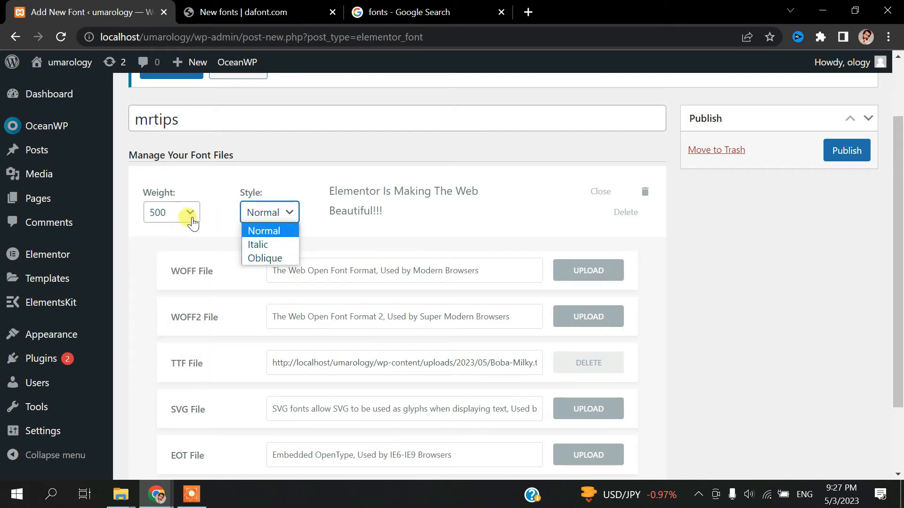
{"action": "left_click", "coordinate": [217, 214]}
- Publish the mrtips custom font
{"action": "scroll", "coordinate": [311, 225], "scroll_direction": "down", "scroll_amount": 2}
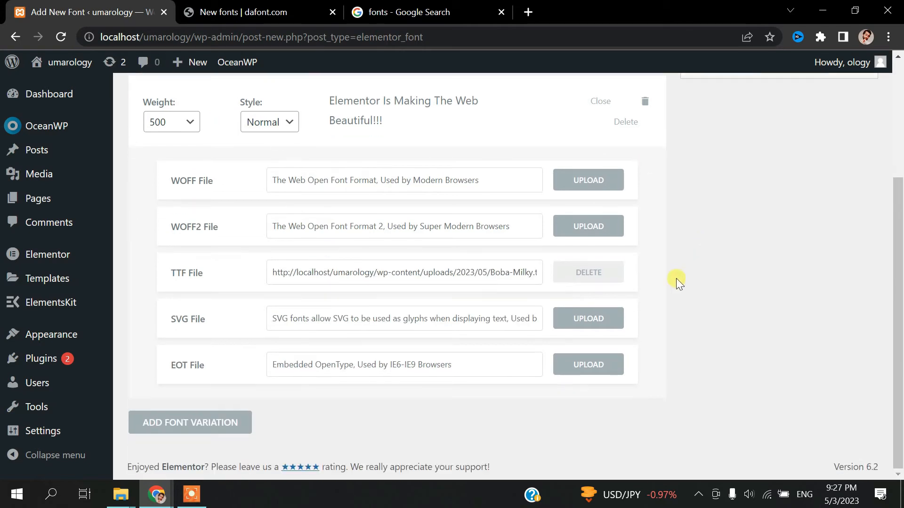
{"action": "scroll", "coordinate": [498, 344], "scroll_direction": "up", "scroll_amount": 3}
{"action": "left_click", "coordinate": [837, 207]}
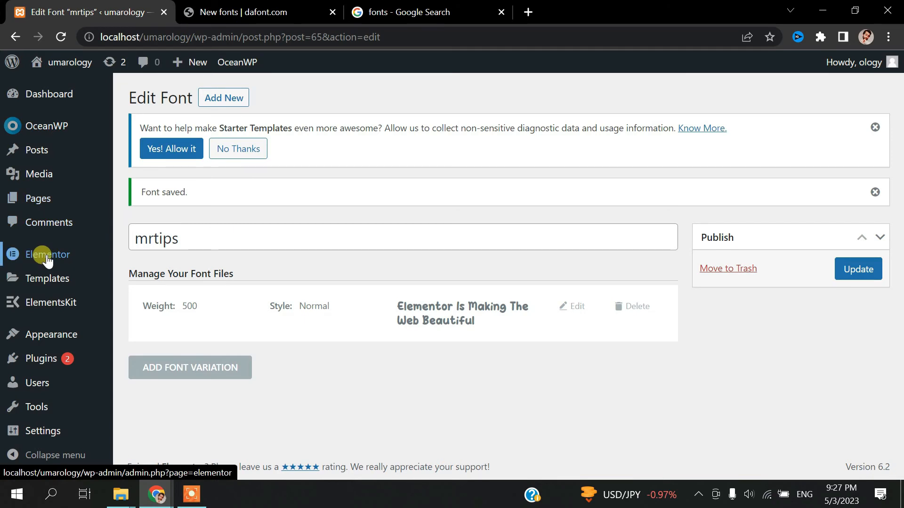
- Create a new Elementor template of type Section named "font cheak" and dismiss the block library in its editor
{"action": "mouse_move", "coordinate": [47, 260]}
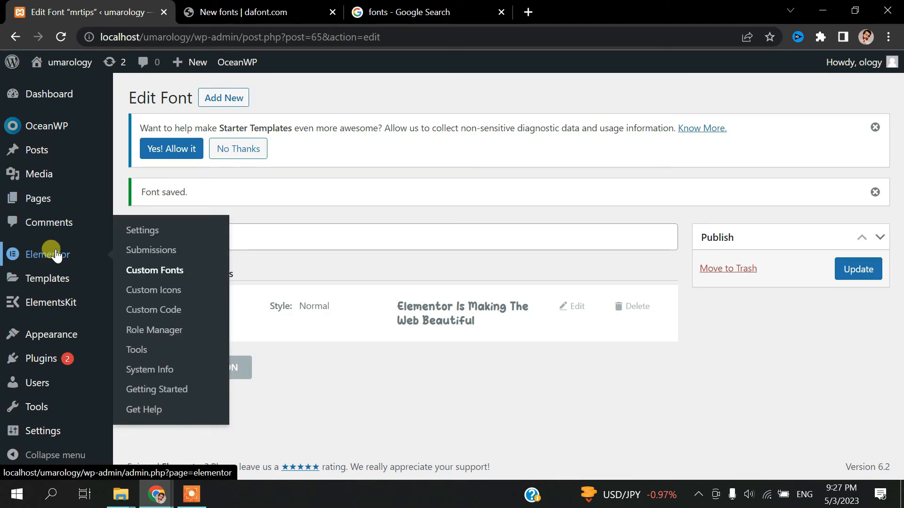
{"action": "mouse_move", "coordinate": [43, 202]}
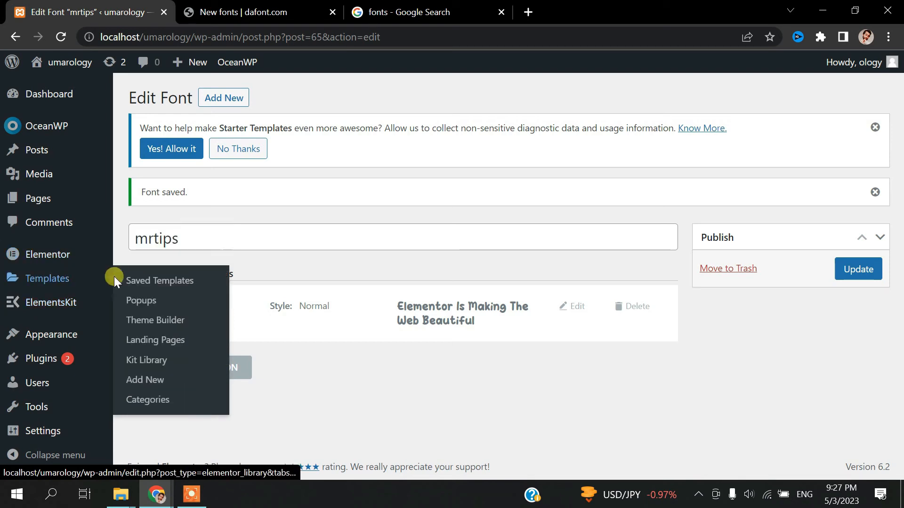
{"action": "left_click", "coordinate": [133, 380]}
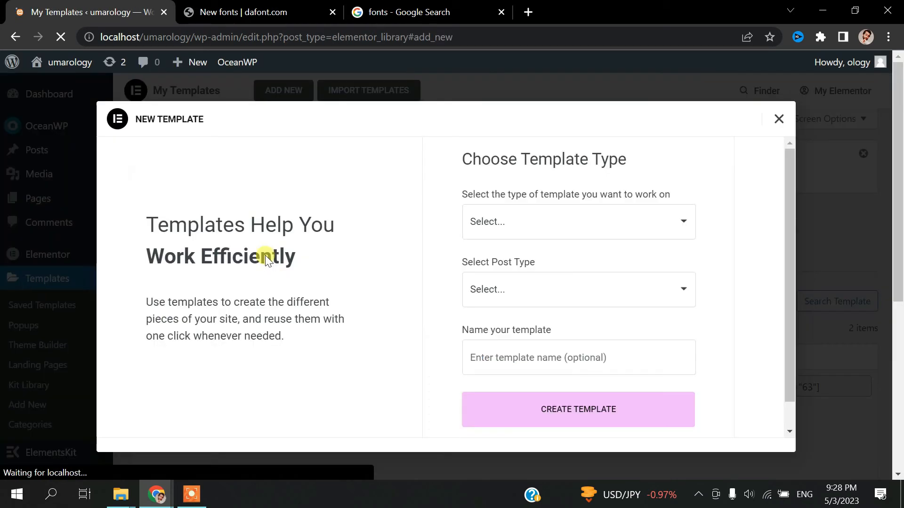
{"action": "left_click", "coordinate": [531, 227]}
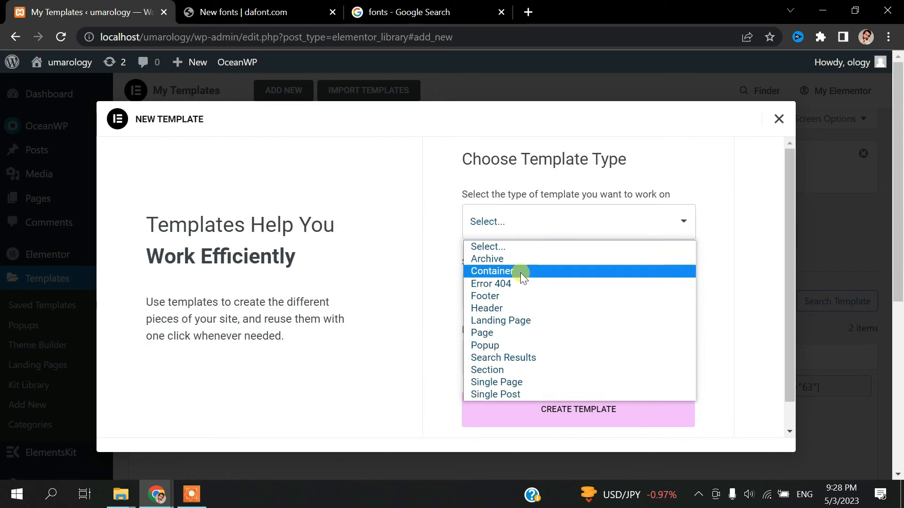
{"action": "left_click", "coordinate": [493, 371]}
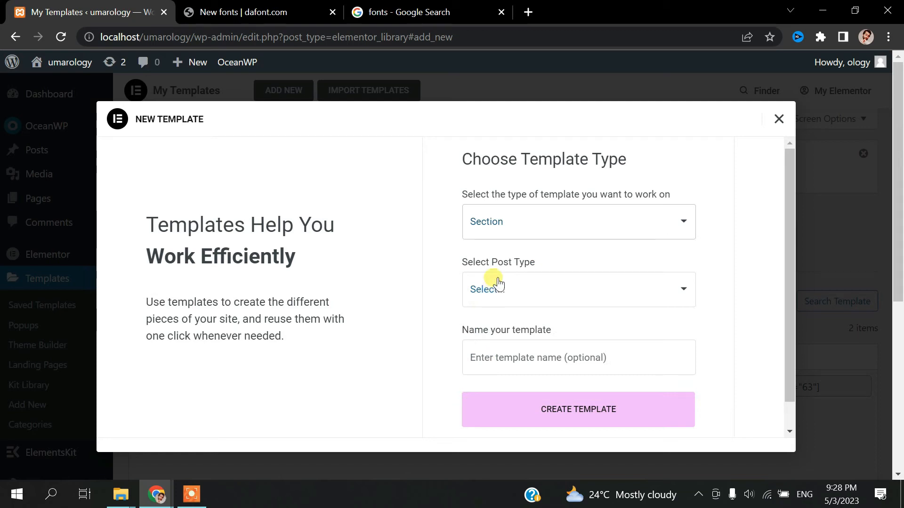
{"action": "left_click", "coordinate": [503, 354]}
{"action": "type", "text": "font cheak"}
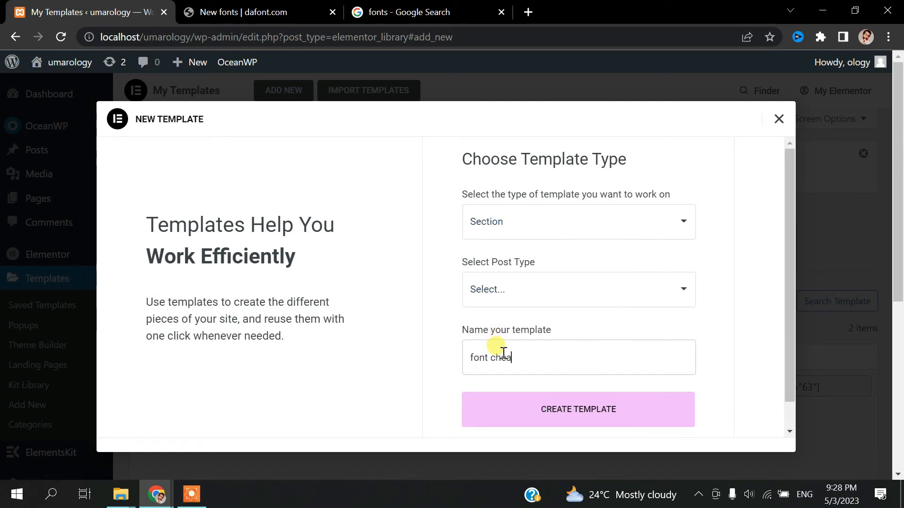
{"action": "left_click", "coordinate": [590, 411]}
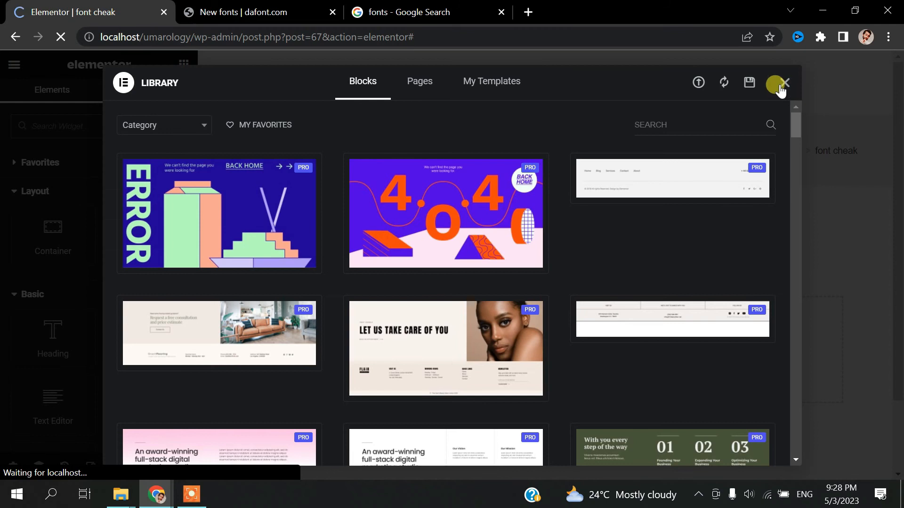
{"action": "left_click", "coordinate": [782, 87]}
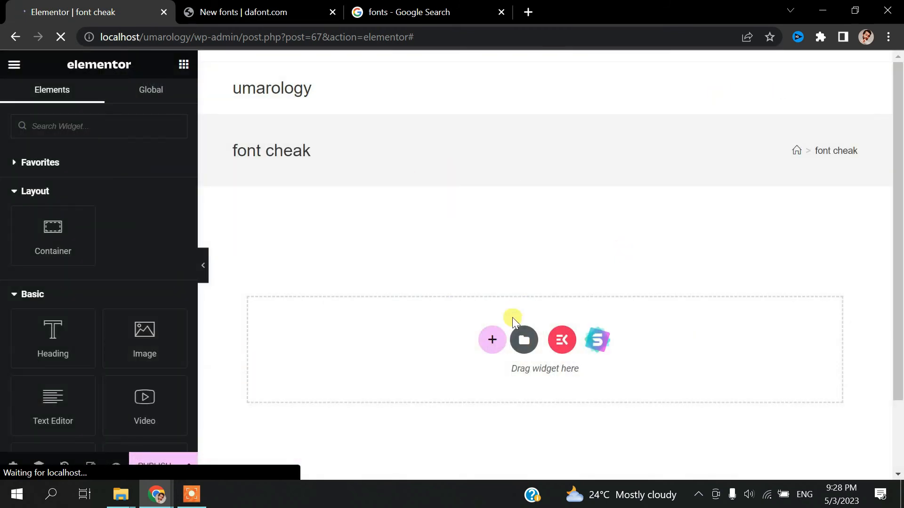
- Add a container with a two equal column structure to the section and delete its second column
{"action": "left_click", "coordinate": [491, 342]}
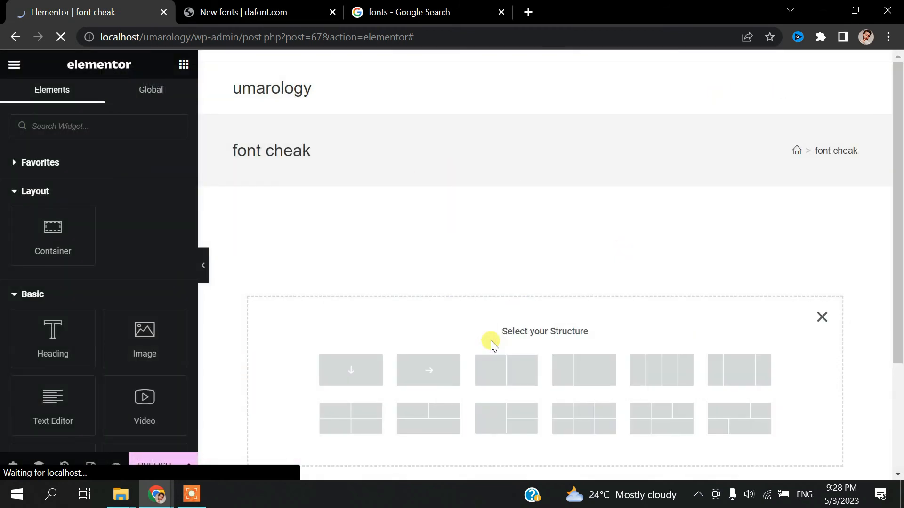
{"action": "left_click", "coordinate": [493, 378]}
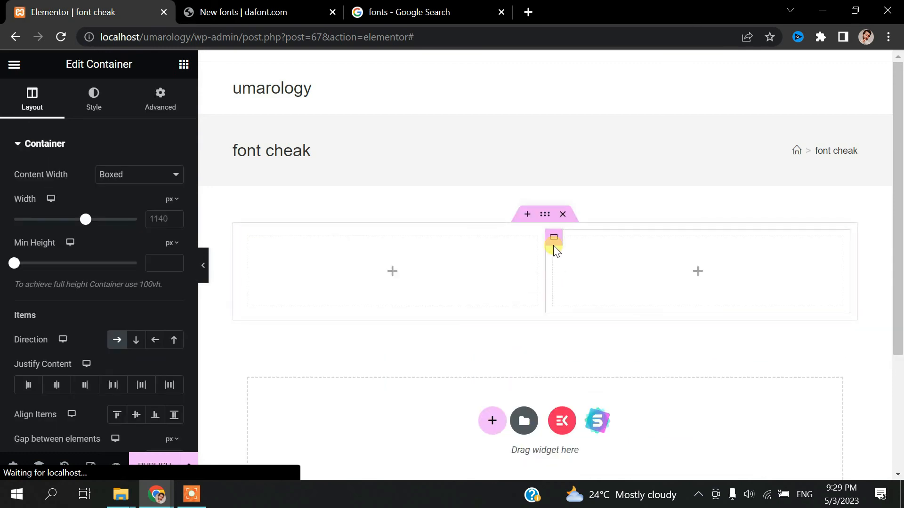
{"action": "right_click", "coordinate": [554, 236]}
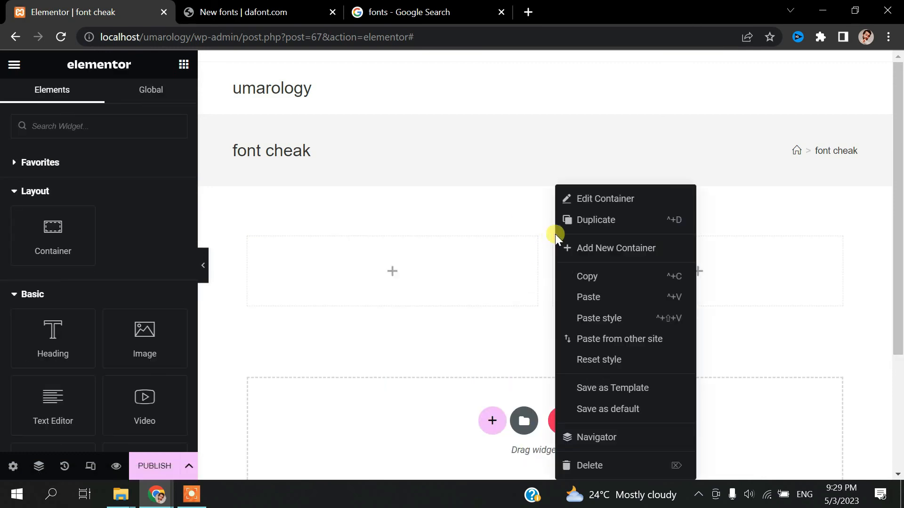
{"action": "left_click", "coordinate": [597, 466]}
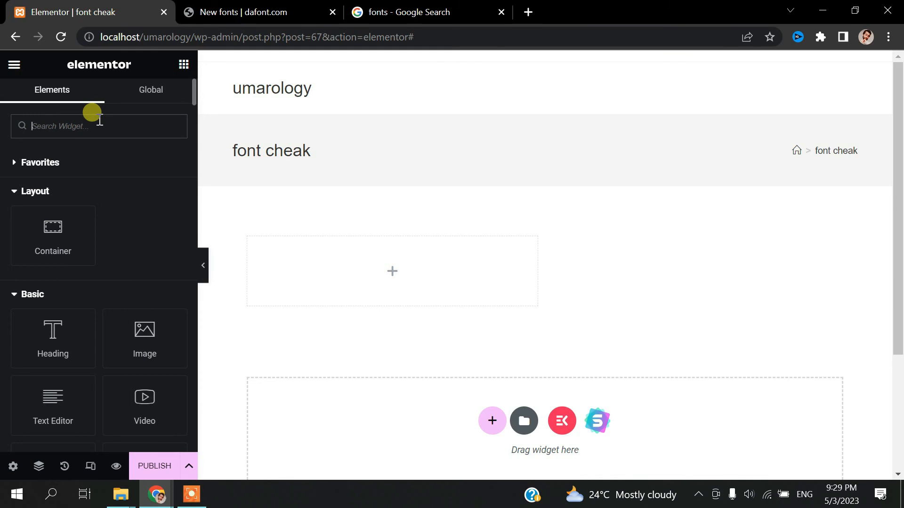
- Place a Heading widget in the remaining column and set its title to "plz subscribe my channel"
{"action": "left_click_drag", "start_coordinate": [51, 325], "coordinate": [410, 278]}
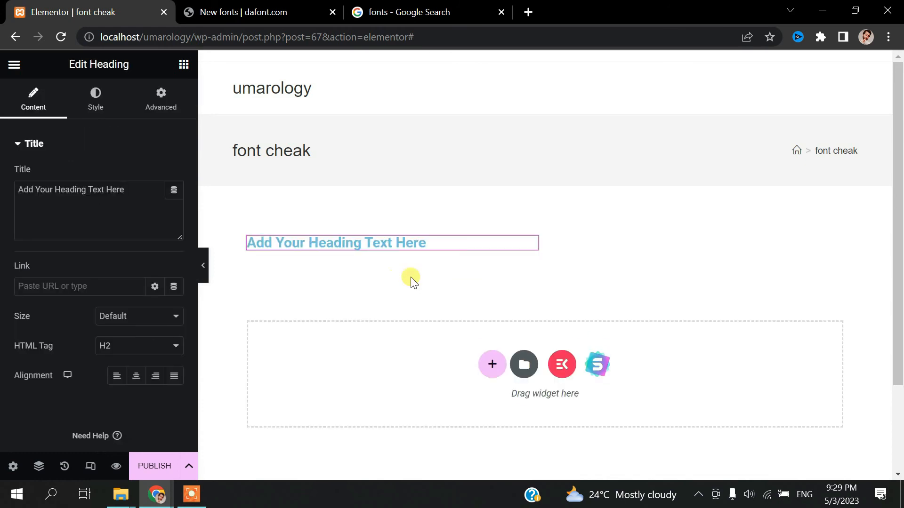
{"action": "left_click", "coordinate": [133, 195]}
{"action": "key", "text": "ctrl+a"}
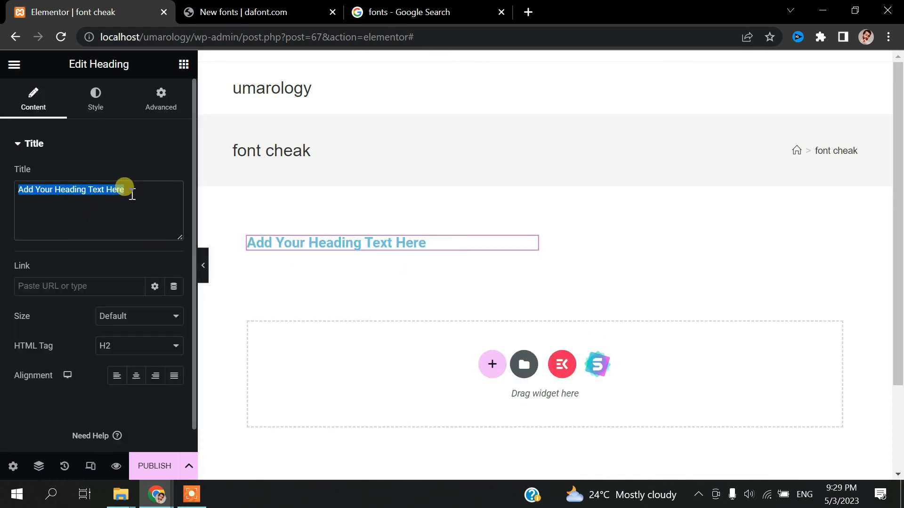
{"action": "type", "text": "for font chea"}
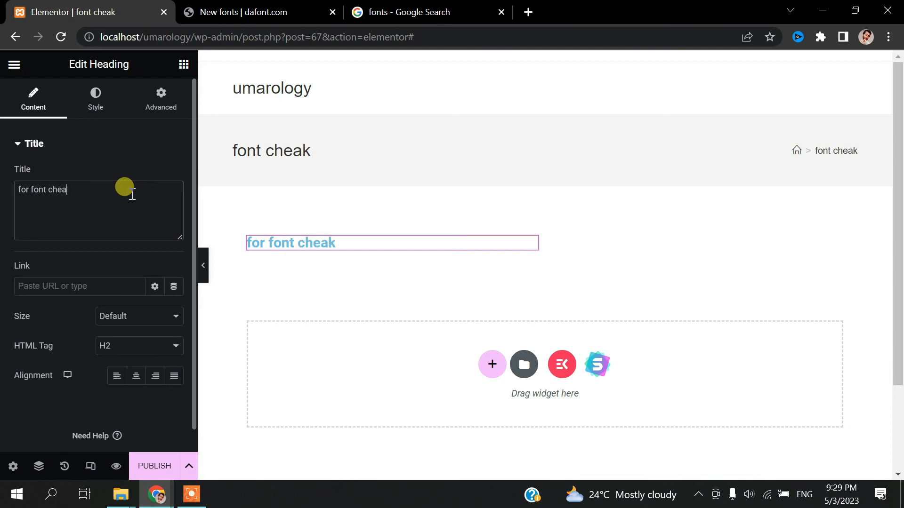
{"action": "key", "text": "BackSpace"}
{"action": "key", "text": "BackSpace"}
{"action": "key", "text": "BackSpace"}
{"action": "key", "text": "BackSpace"}
{"action": "key", "text": "BackSpace"}
{"action": "key", "text": "BackSpace"}
{"action": "key", "text": "BackSpace"}
{"action": "key", "text": "BackSpace"}
{"action": "key", "text": "BackSpace"}
{"action": "key", "text": "BackSpace"}
{"action": "type", "text": "plz subscribe my channel"}
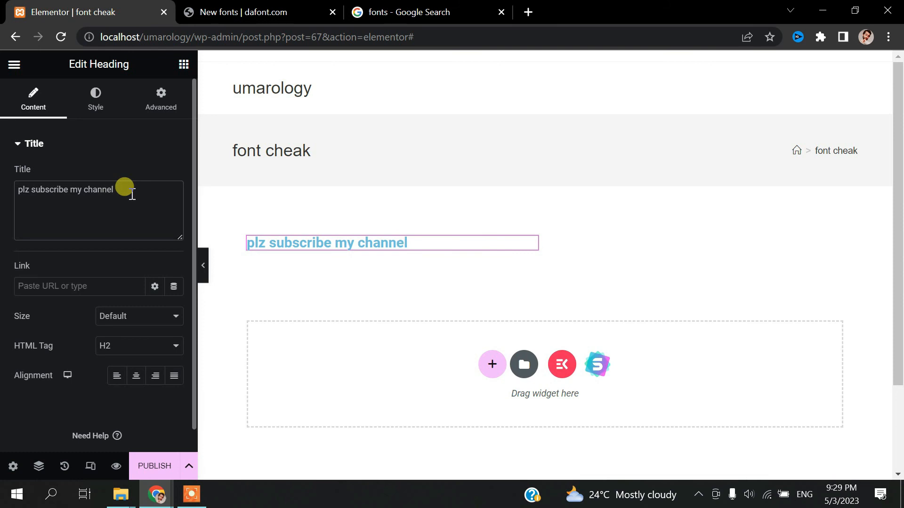
- Set the heading's typography family to the custom font mrtips, finding it by searching for "mr"
{"action": "left_click", "coordinate": [97, 101]}
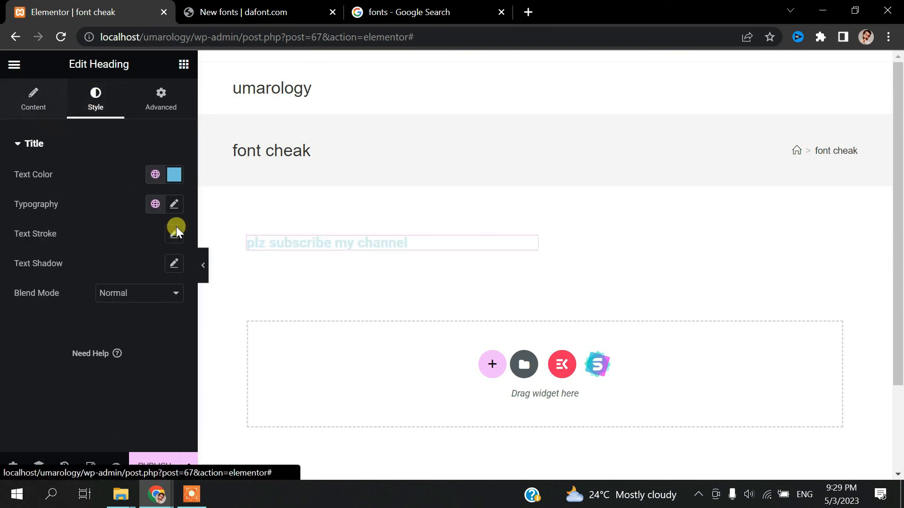
{"action": "left_click", "coordinate": [173, 205]}
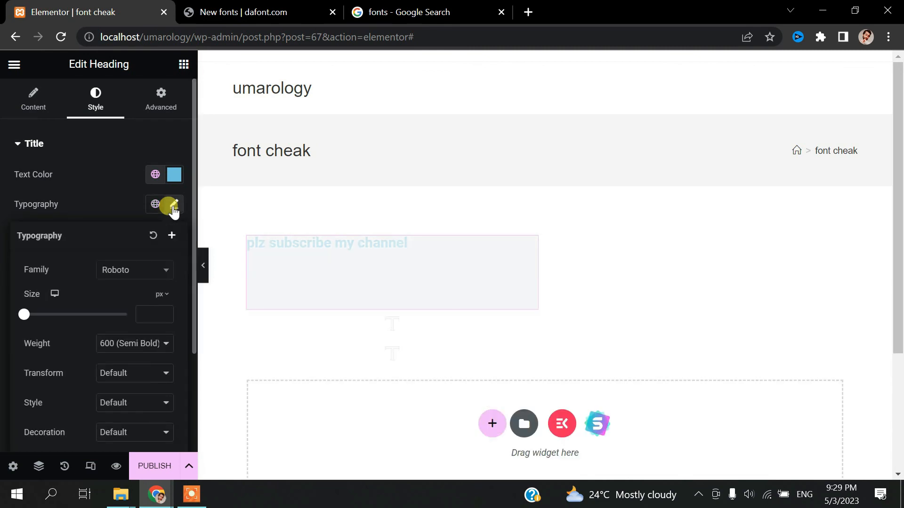
{"action": "left_click", "coordinate": [134, 275]}
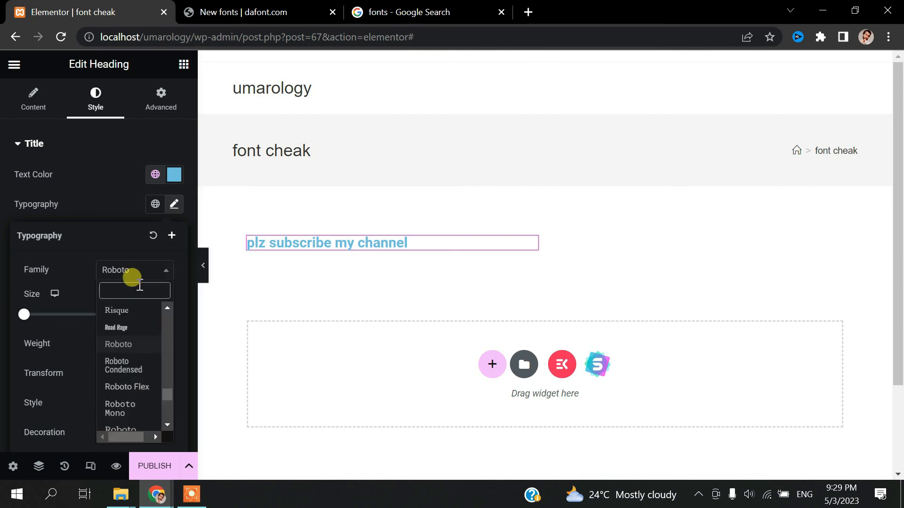
{"action": "type", "text": "mr"}
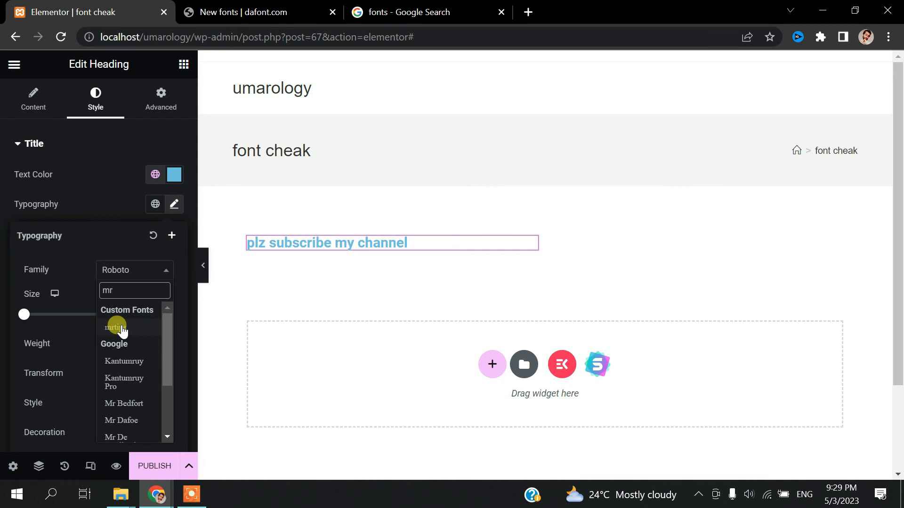
{"action": "key", "text": "ctrl+plus"}
{"action": "key", "text": "ctrl+plus"}
{"action": "key", "text": "ctrl+plus"}
{"action": "key", "text": "ctrl+plus"}
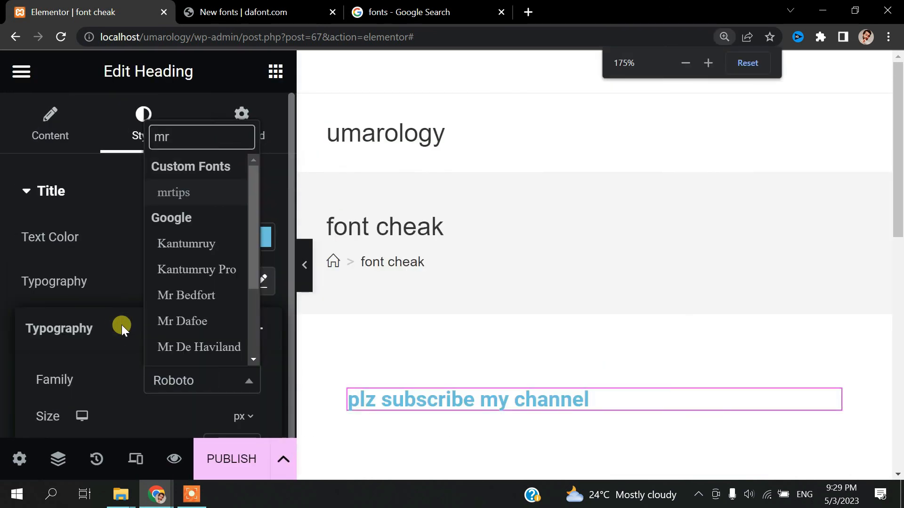
{"action": "key", "text": "ctrl+plus"}
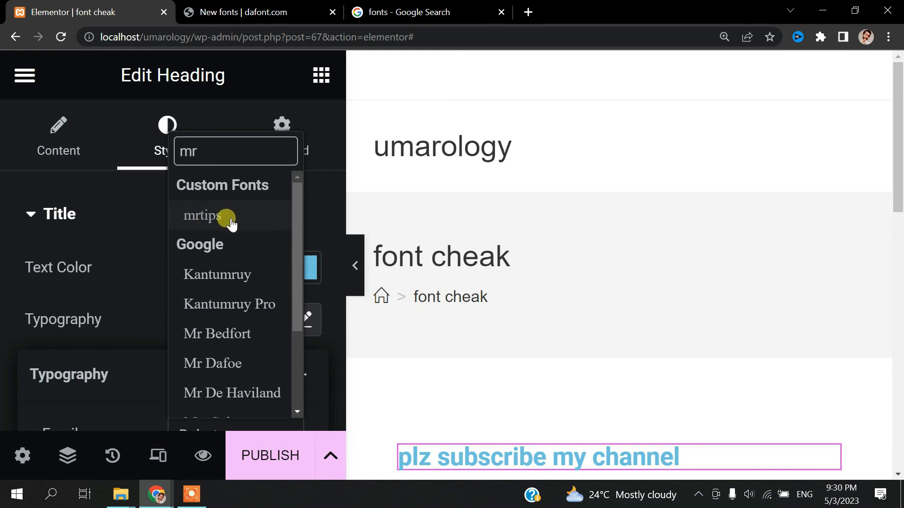
{"action": "scroll", "coordinate": [581, 268], "scroll_direction": "down", "scroll_amount": 3}
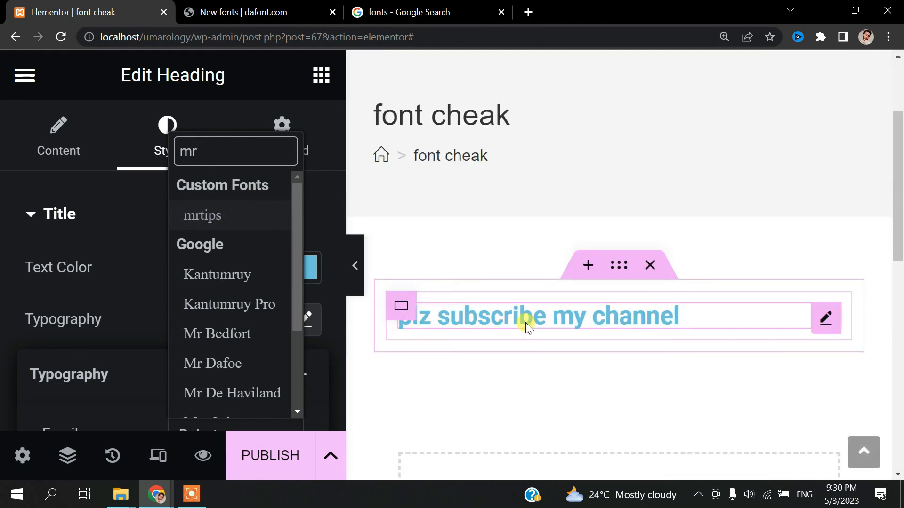
{"action": "left_click", "coordinate": [223, 218]}
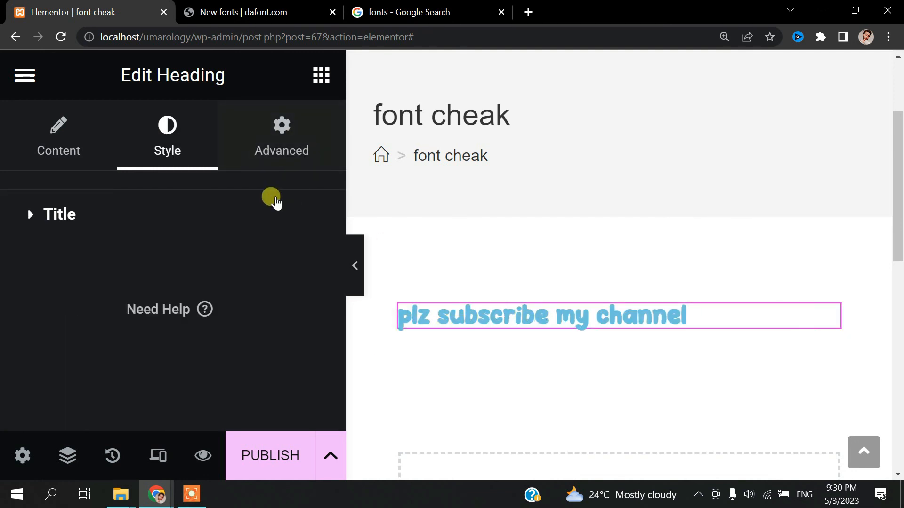
- Restore the default page zoom and reopen the heading's typography settings
{"action": "key", "text": "ctrl+0"}
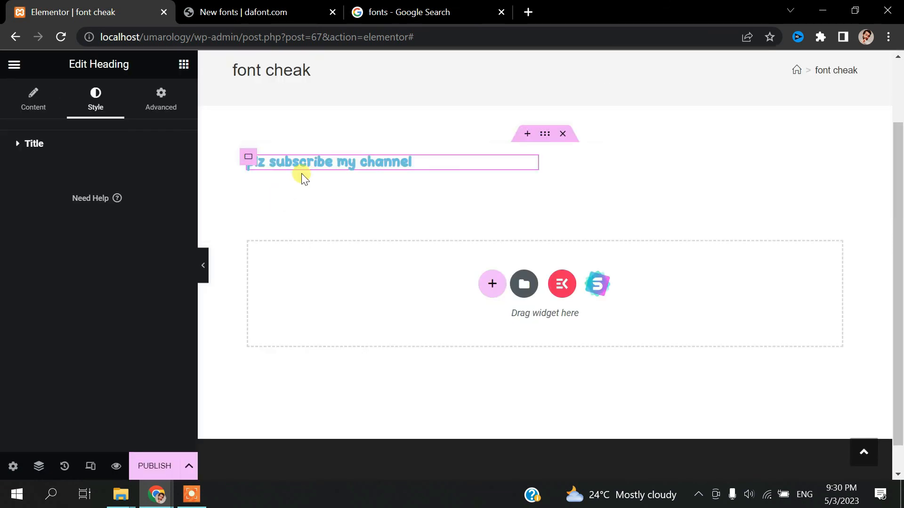
{"action": "left_click", "coordinate": [57, 144]}
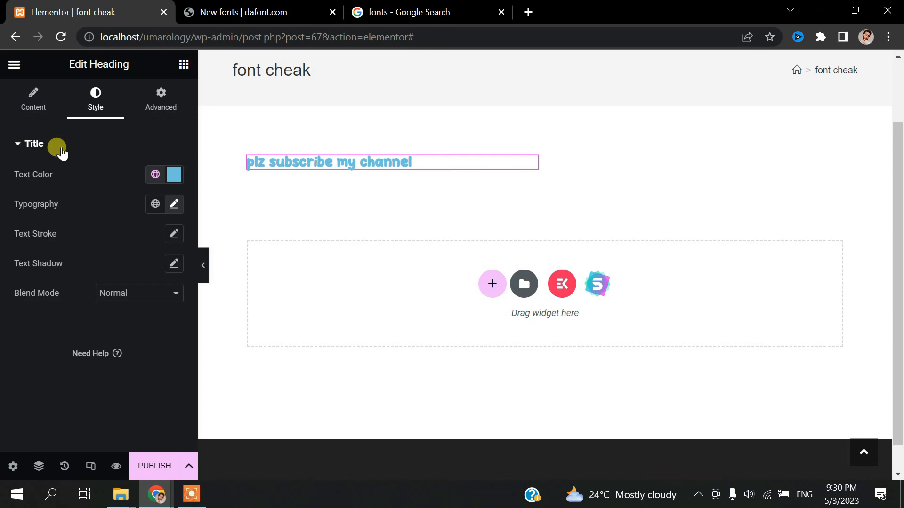
{"action": "left_click", "coordinate": [173, 205]}
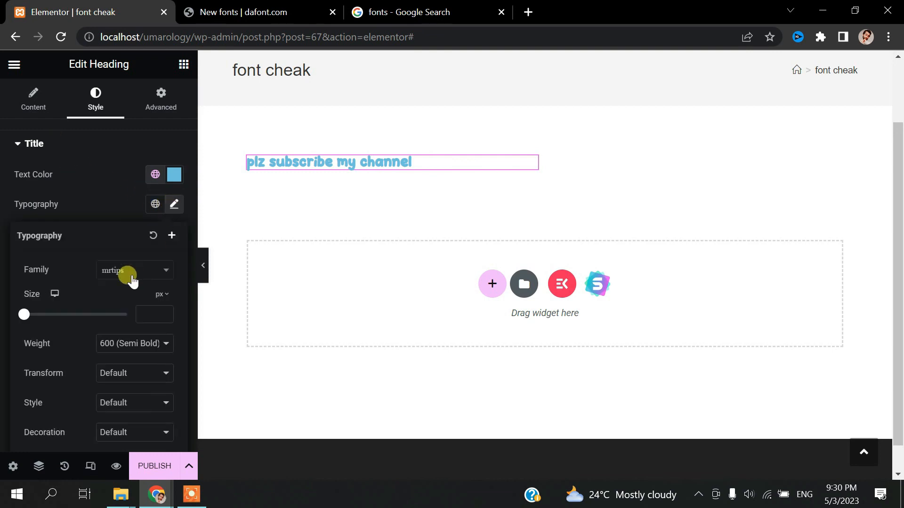